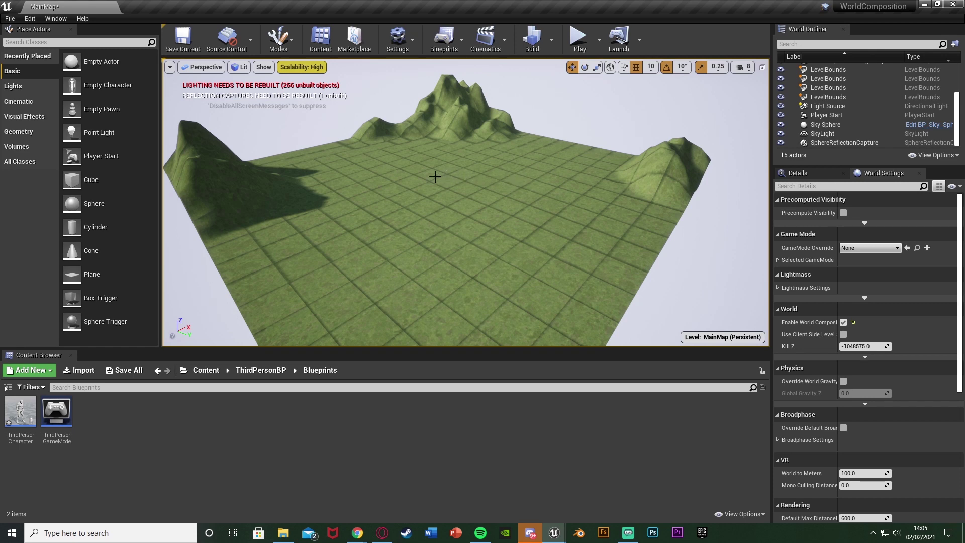
Step: Look over the landscape in the viewport and its tile layout in the World Composition map
key(d)
right_drag(549, 191, 497, 171)
right_drag(311, 181, 209, 184)
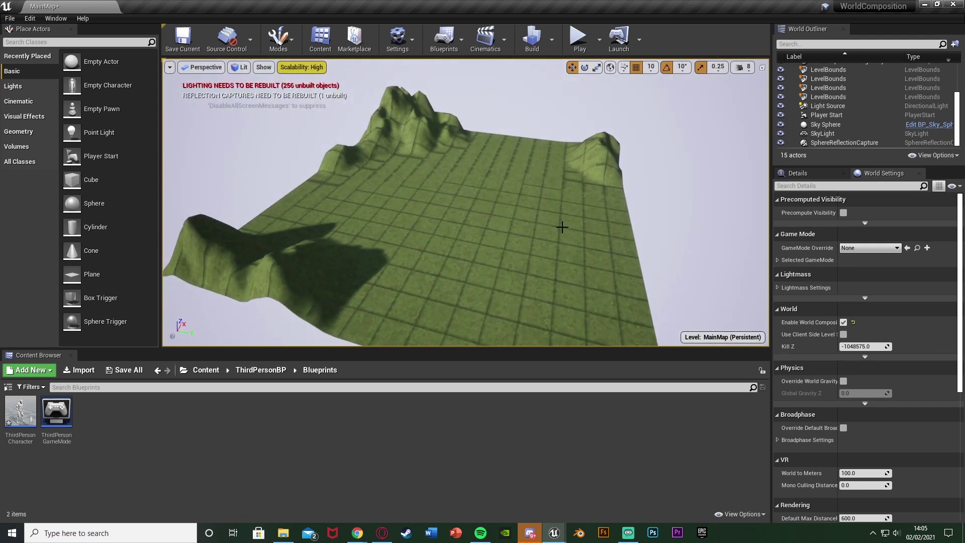
mouse_move(554, 532)
click(651, 490)
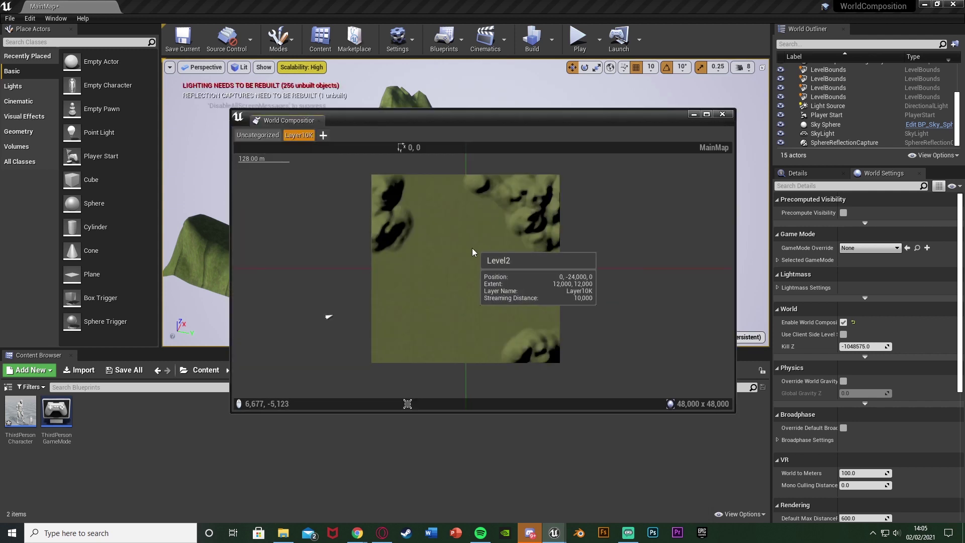
right_drag(471, 248, 425, 245)
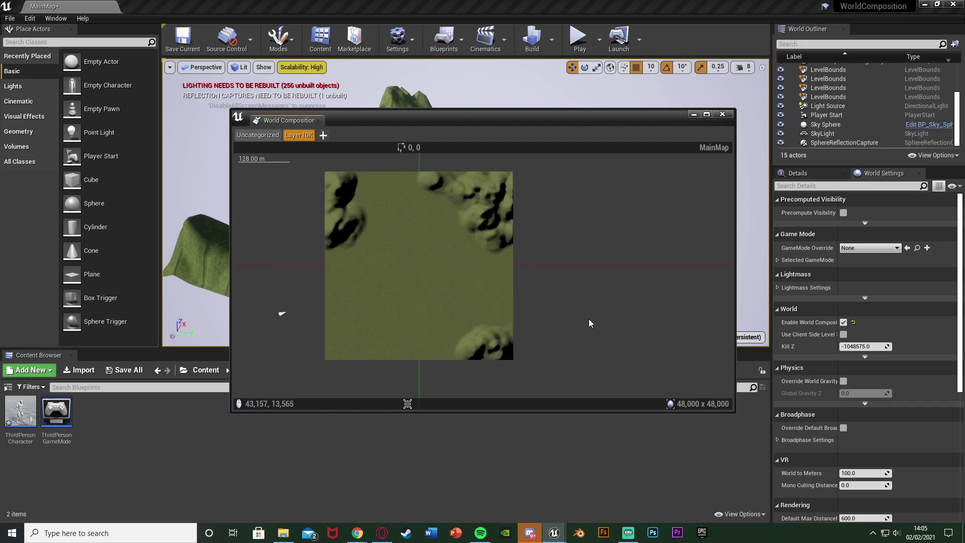
click(693, 114)
Step: Play-test the level by running the character around the landscape tiles, and end the play session
click(584, 265)
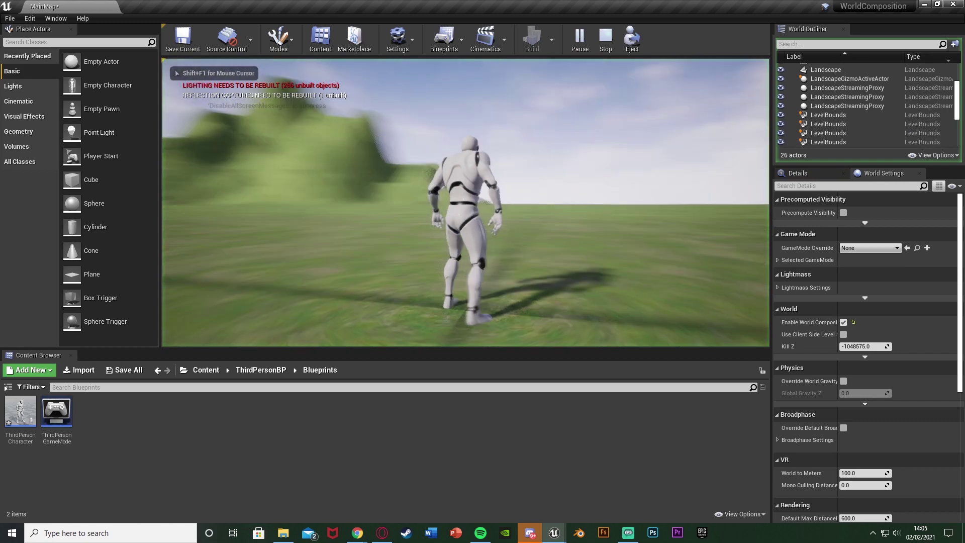
key(s)
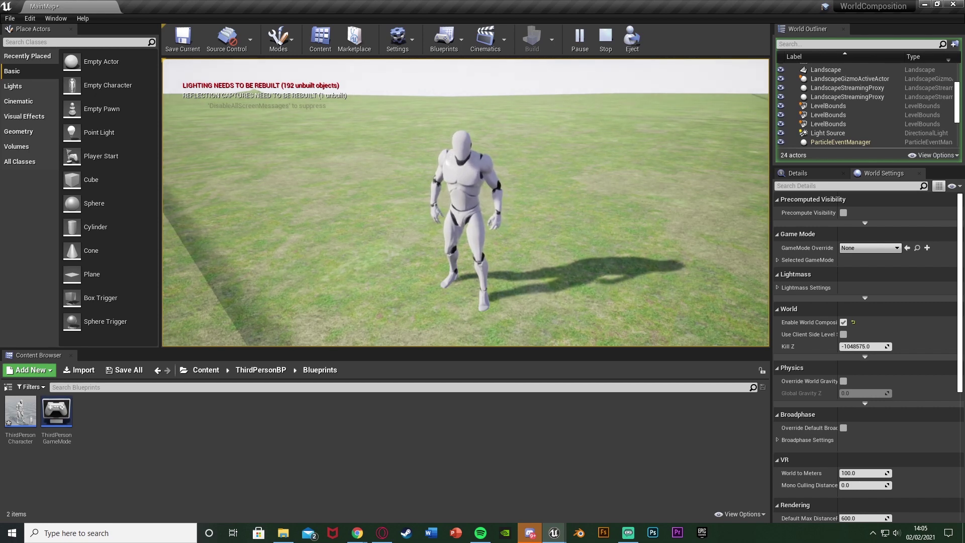
key(w)
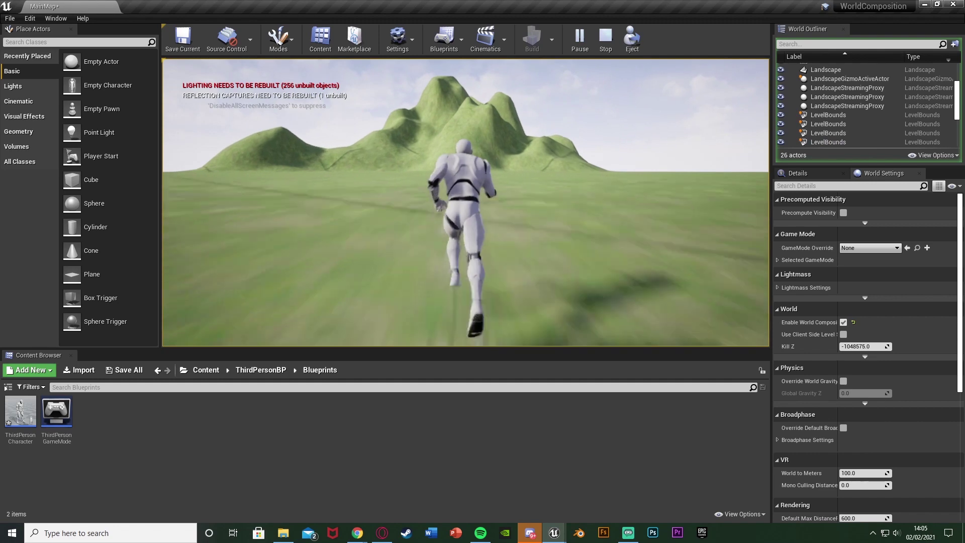
key(w)
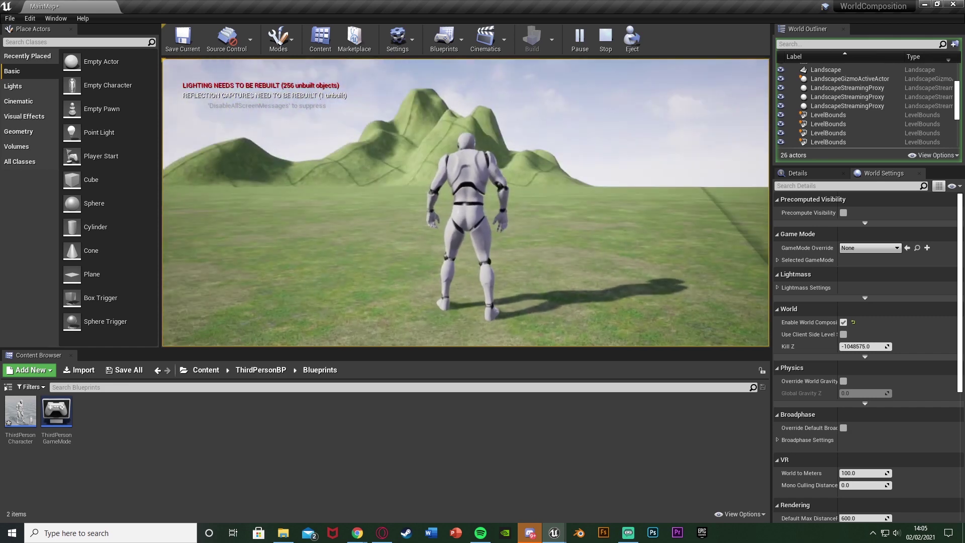
key(Escape)
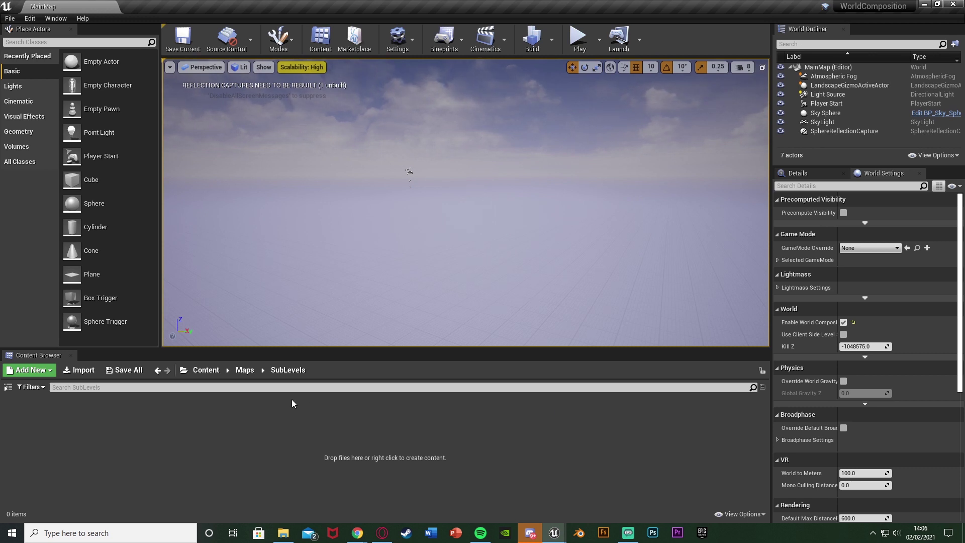
Step: Open the Maps folder that holds the MainMap level
click(245, 371)
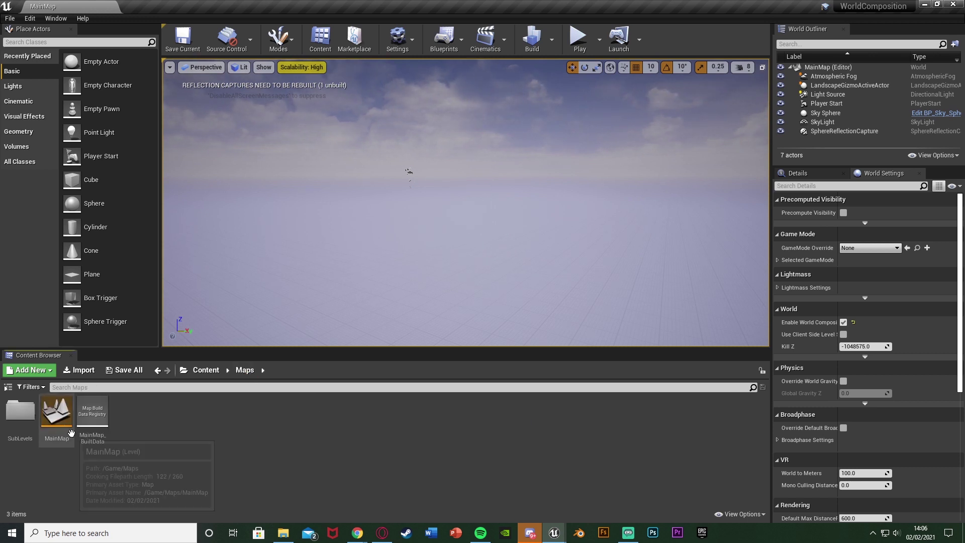
right_drag(442, 246, 482, 231)
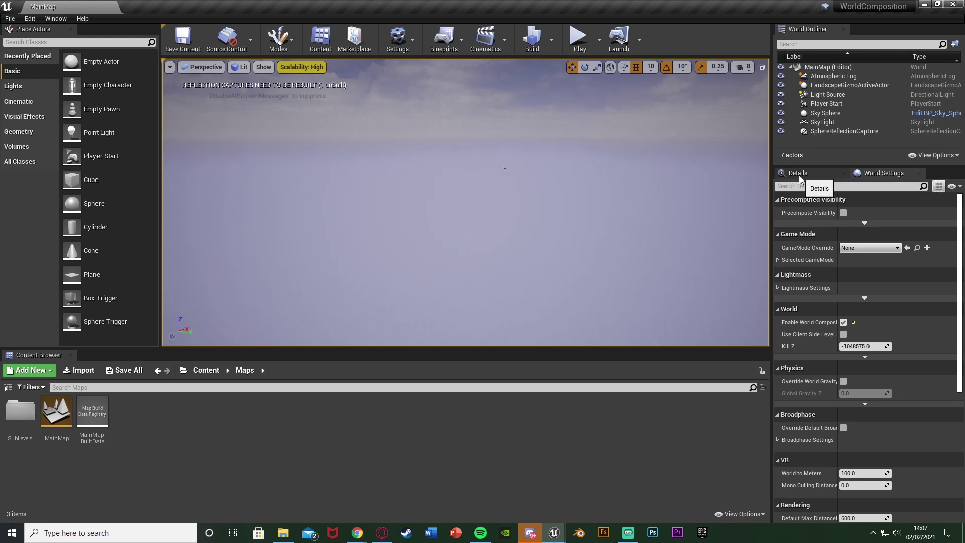
Step: Show the World Settings and switch Enable World Composition off and back on
click(827, 173)
click(897, 176)
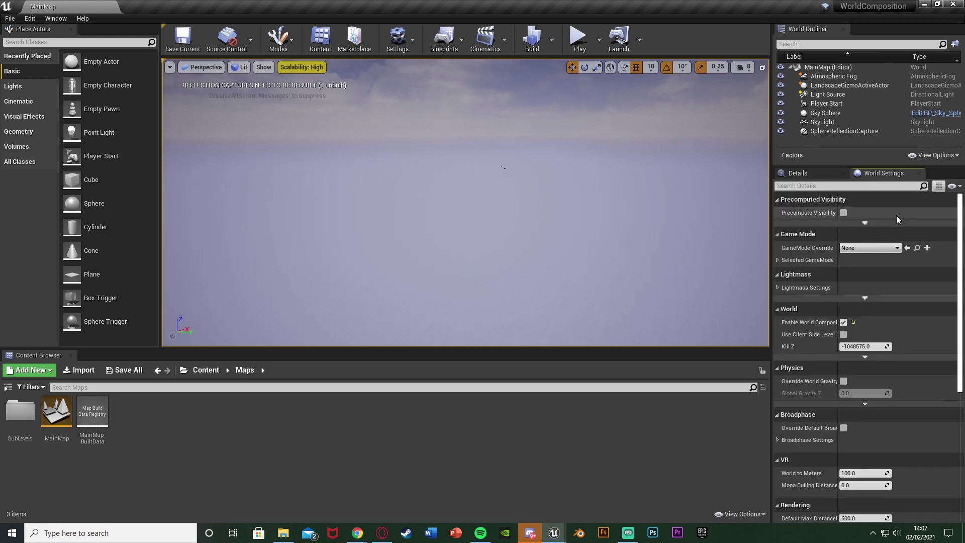
click(792, 176)
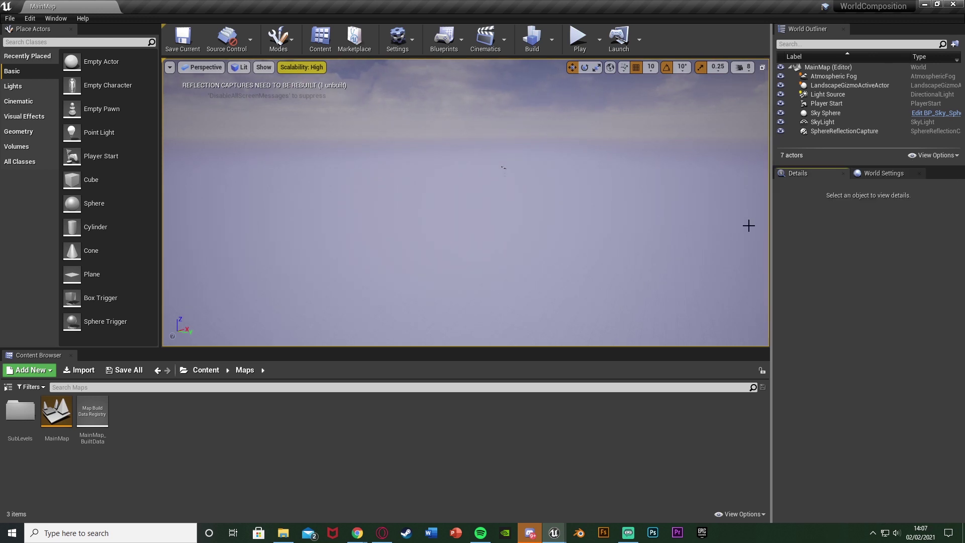
click(57, 19)
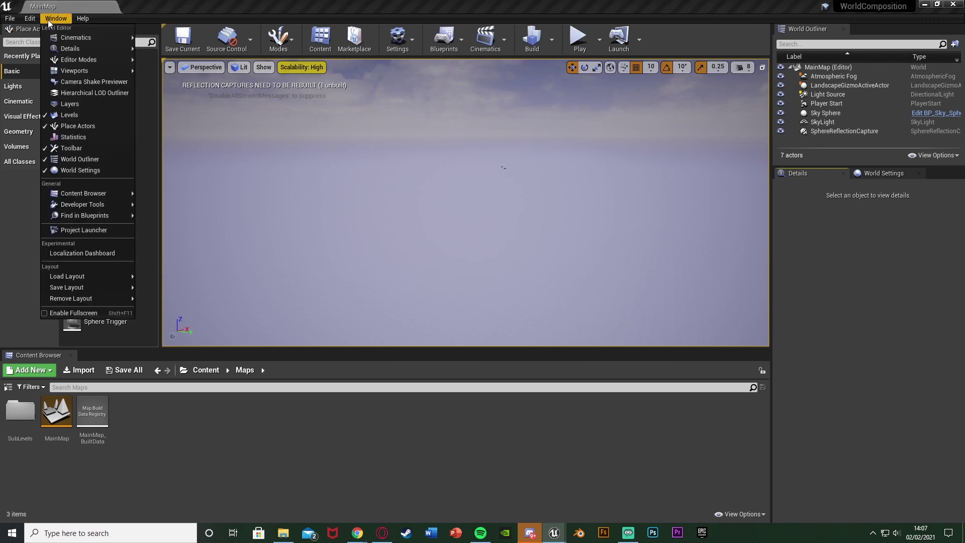
click(83, 169)
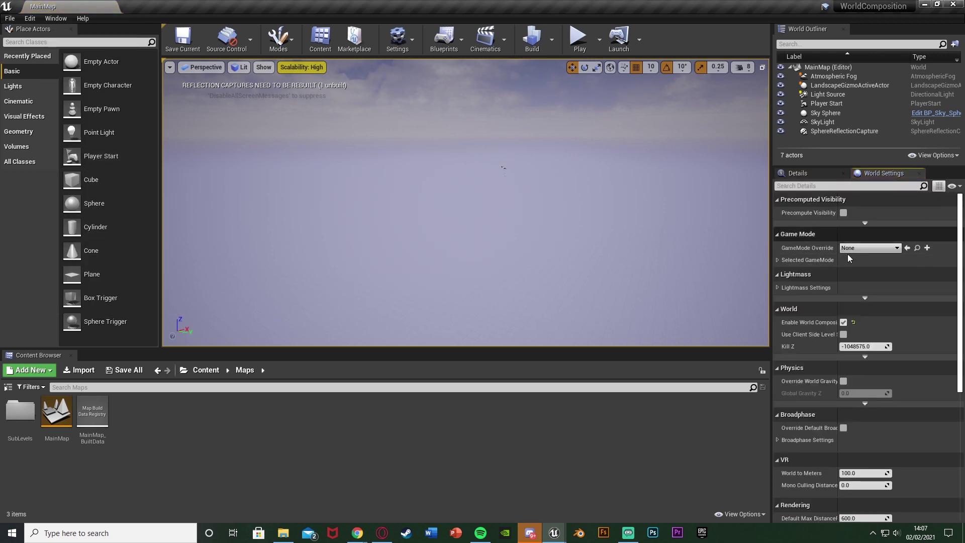
click(843, 322)
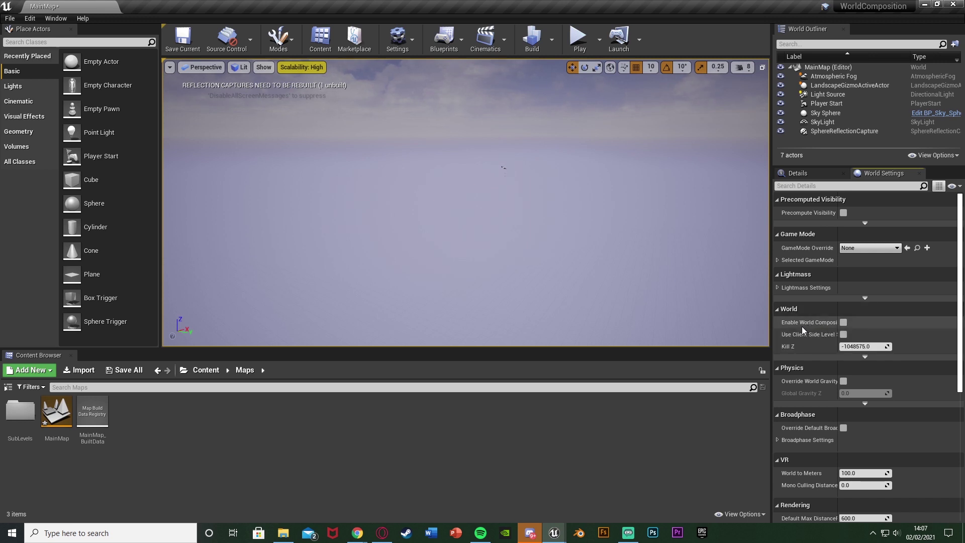
click(844, 322)
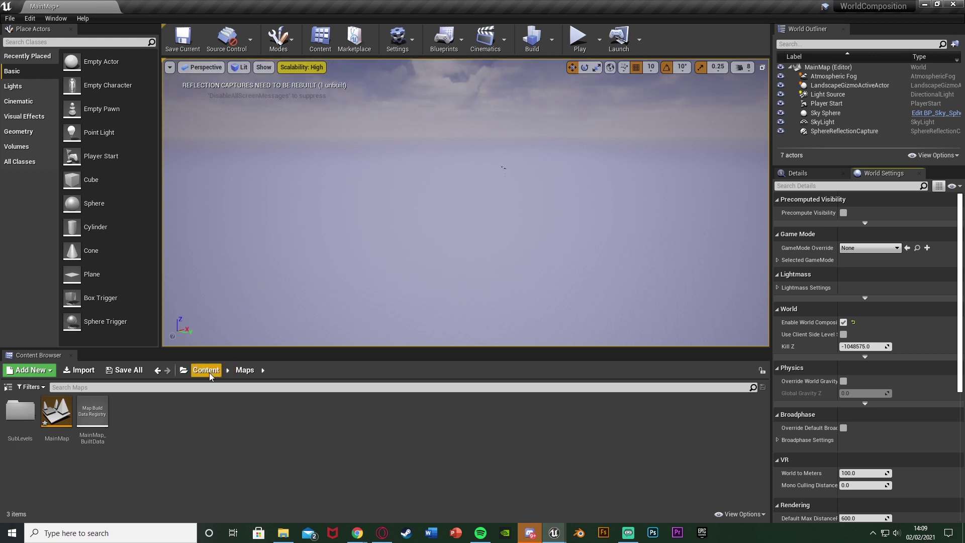
Step: Check the MainMap level in the Maps folder and open the SubLevels folder beside it
click(206, 370)
double_click(92, 413)
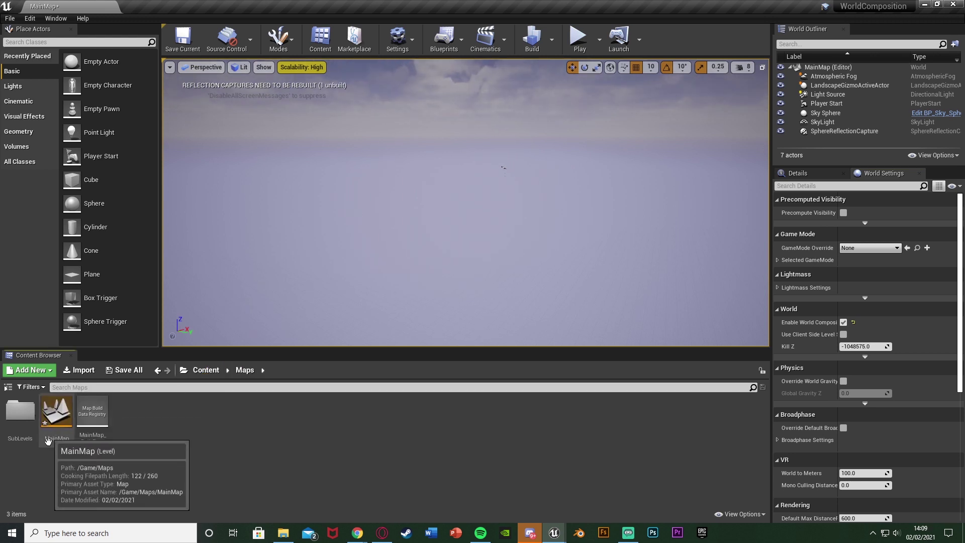
double_click(28, 427)
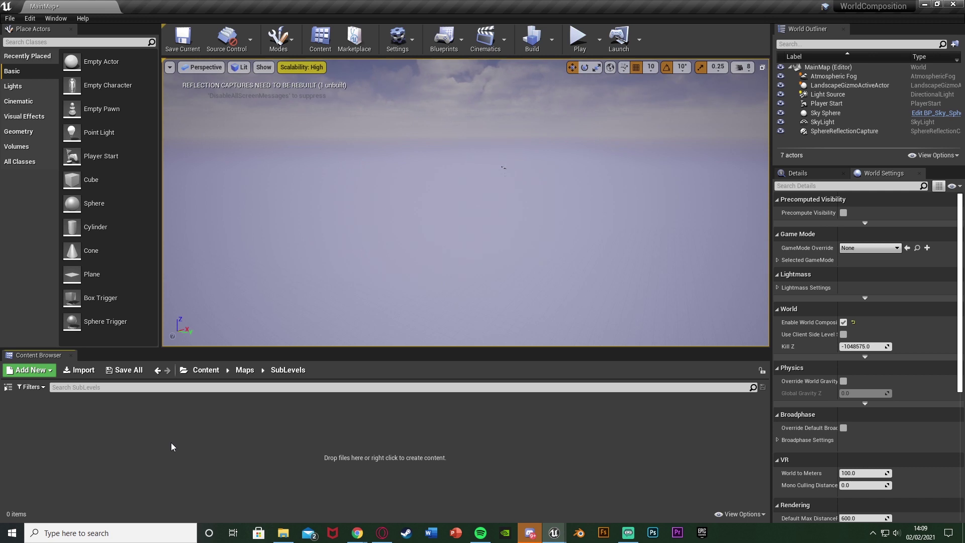
click(245, 370)
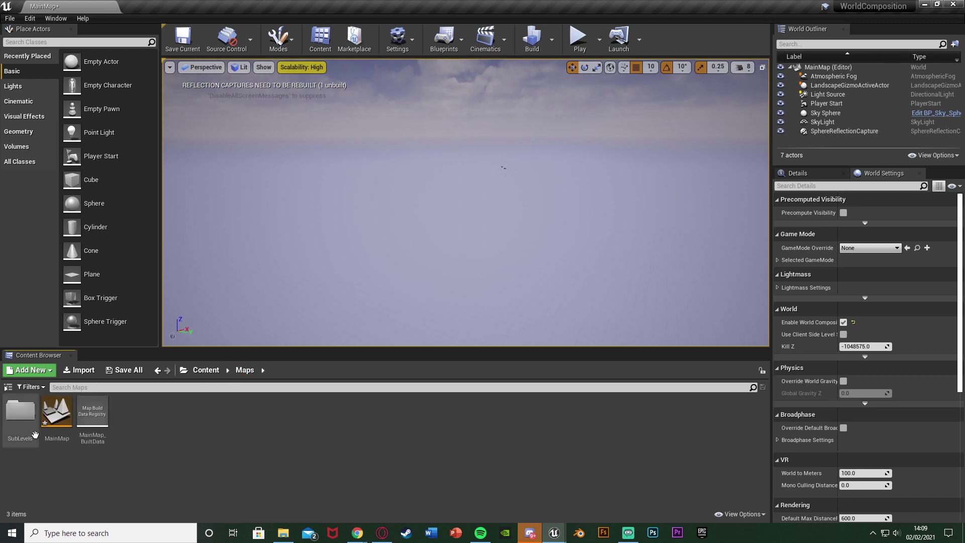
double_click(71, 420)
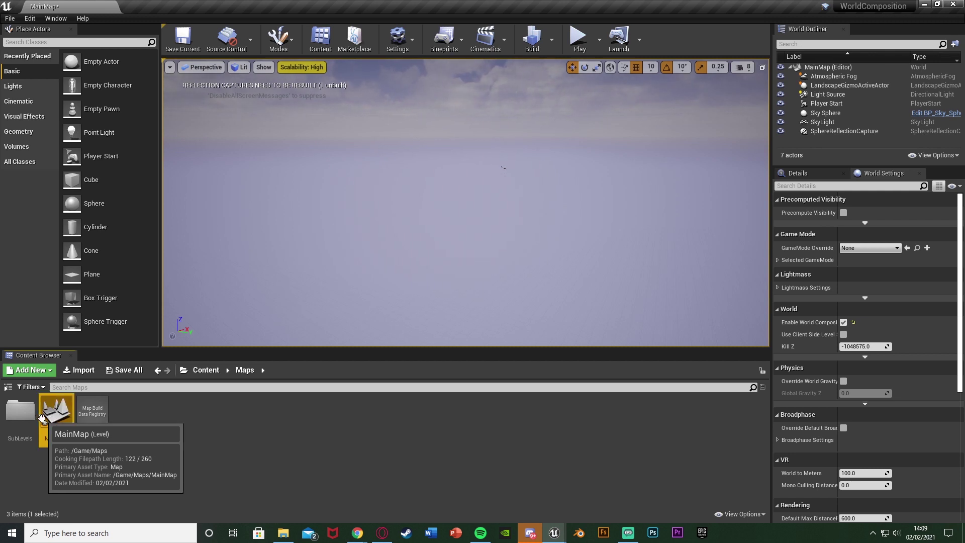
click(577, 358)
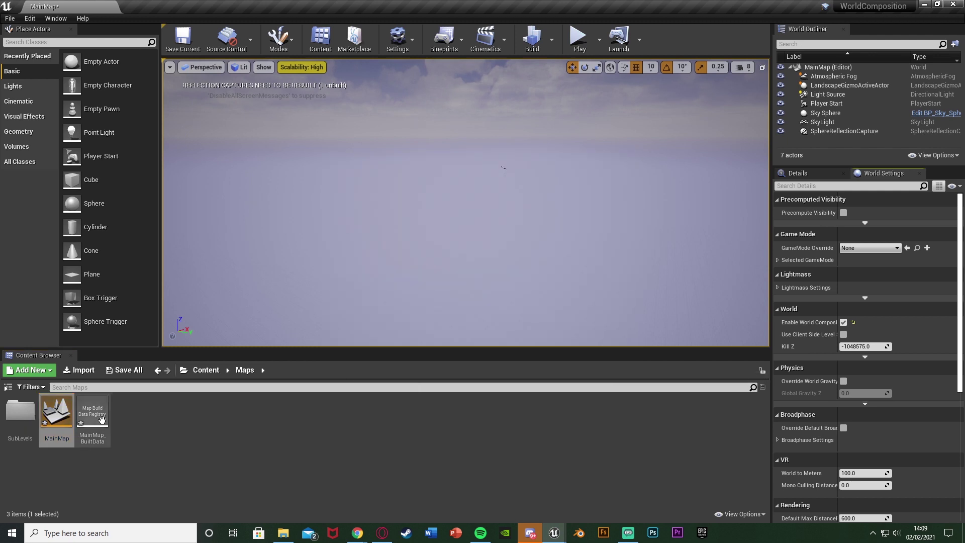
double_click(20, 412)
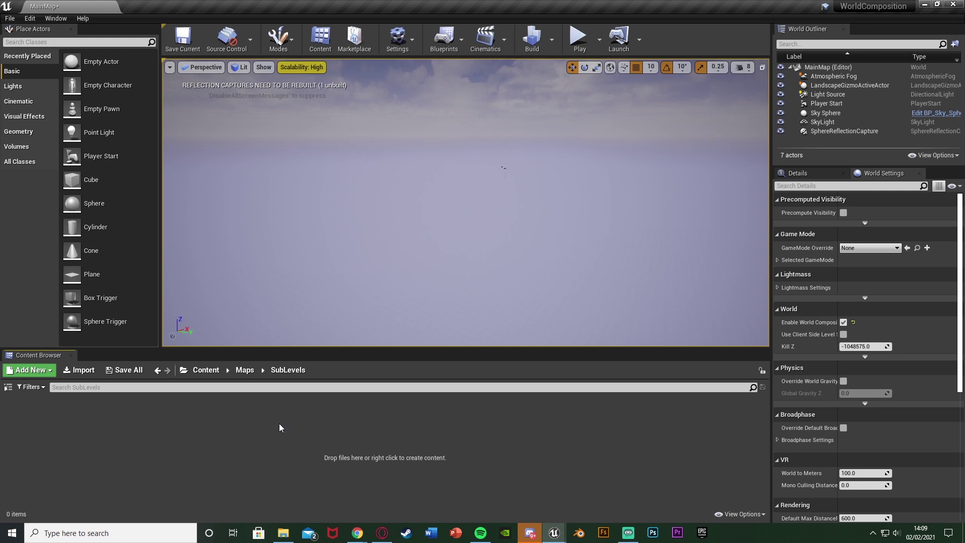
Step: Show the Levels window and dock it next to Details and World Settings
click(54, 19)
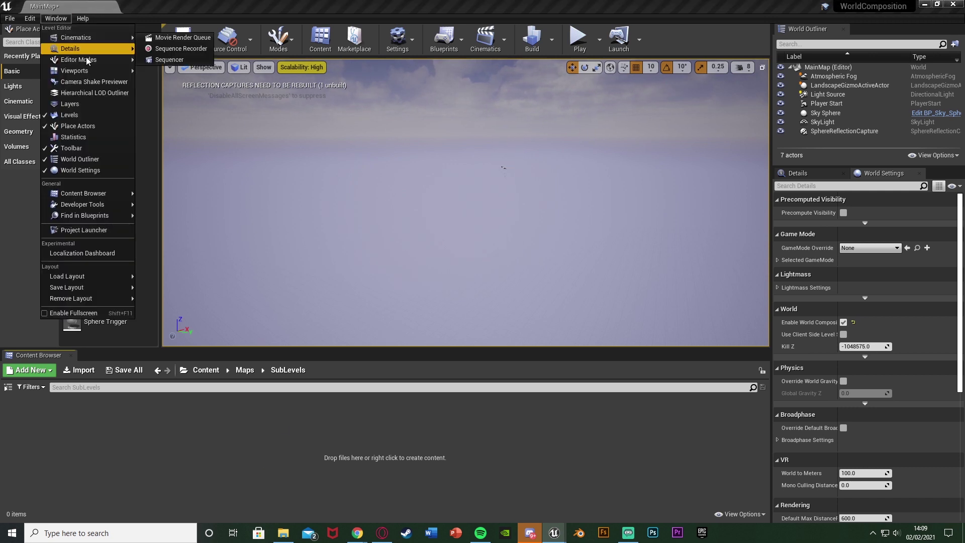
click(74, 115)
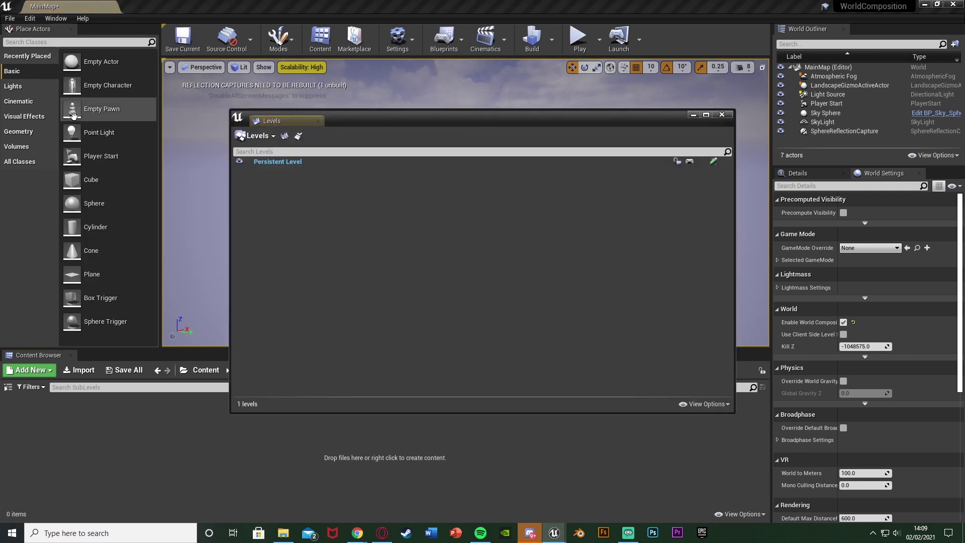
drag(281, 122, 914, 173)
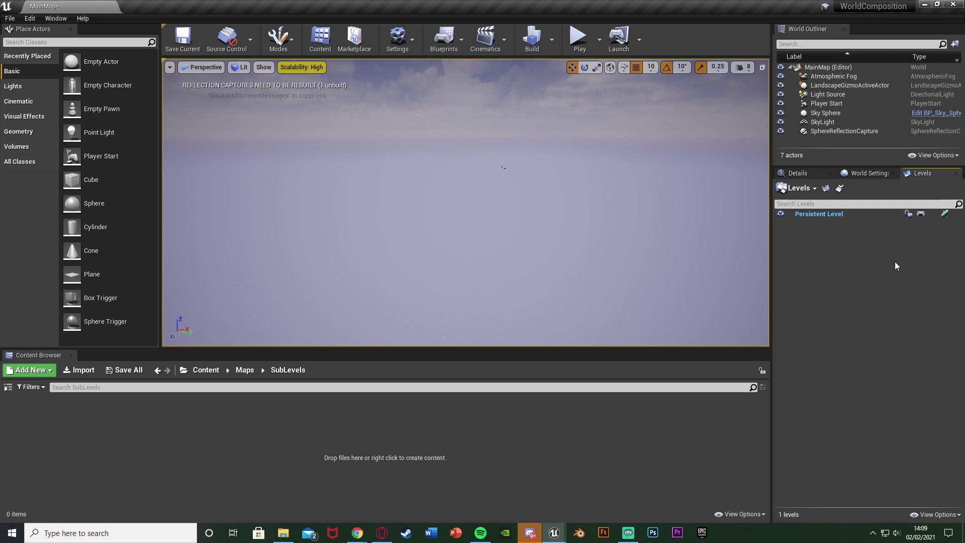
click(870, 173)
click(798, 174)
click(929, 174)
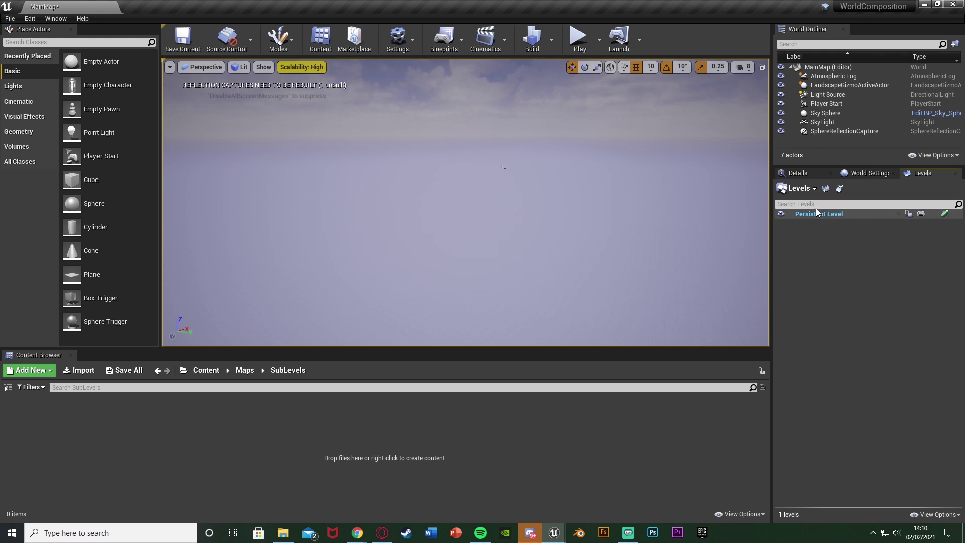
Step: Create a new sublevel named Level1 in the Maps/SubLevels folder
click(800, 189)
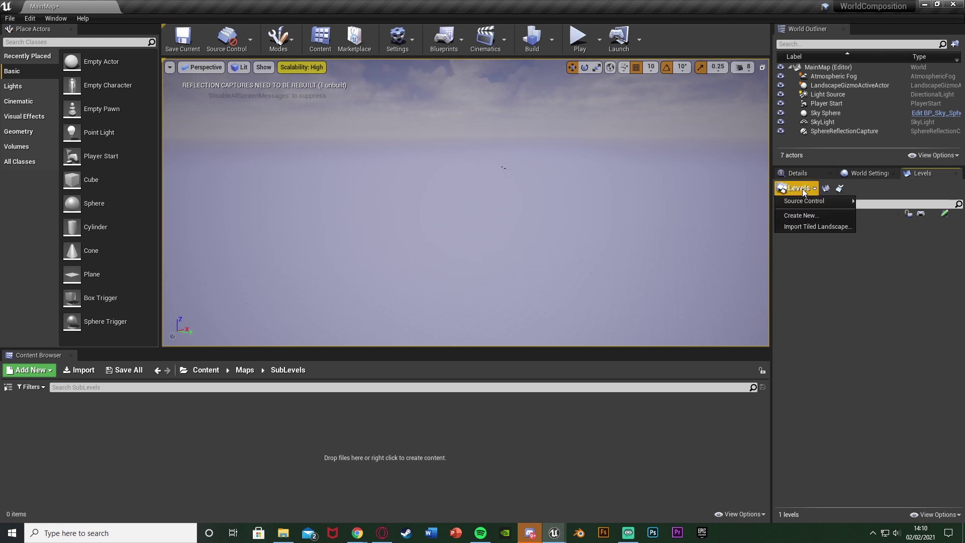
click(801, 214)
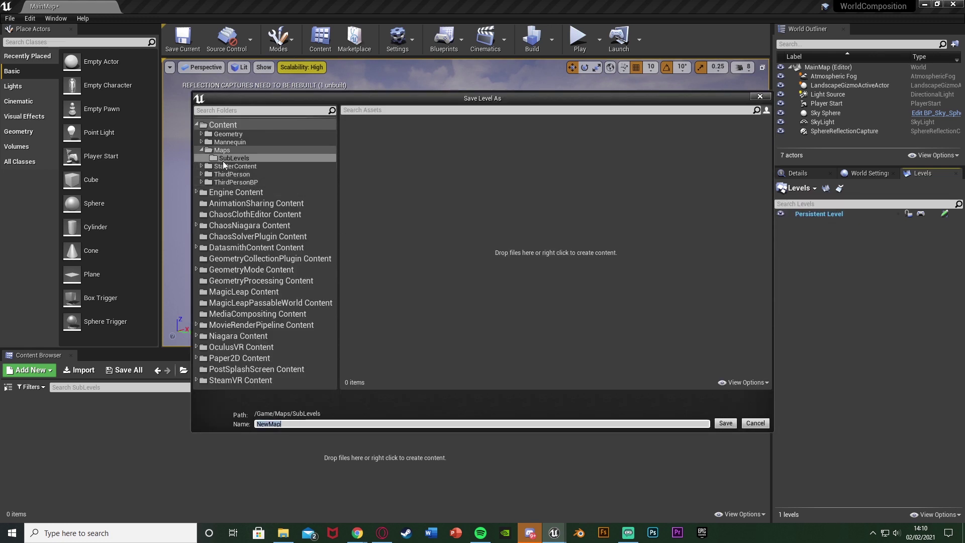
text(Level1)
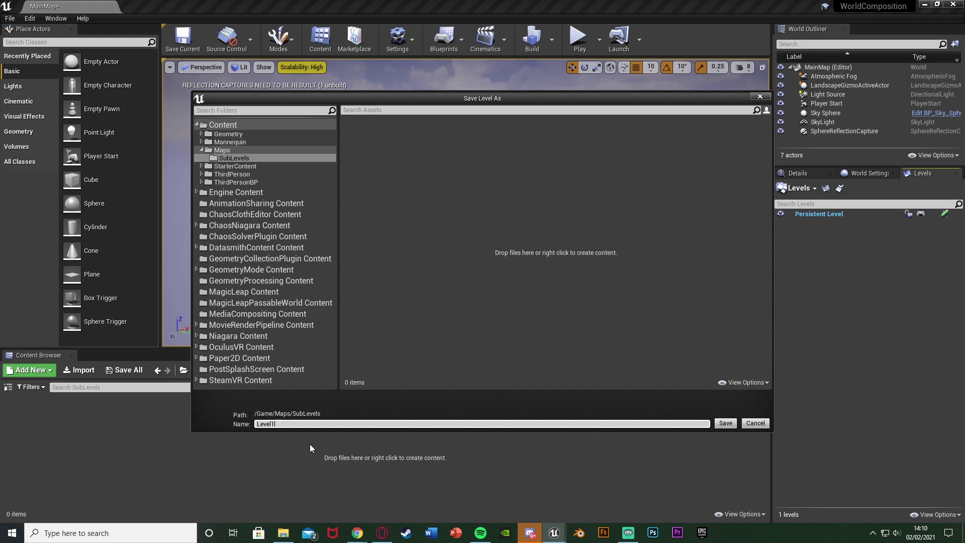
key(Return)
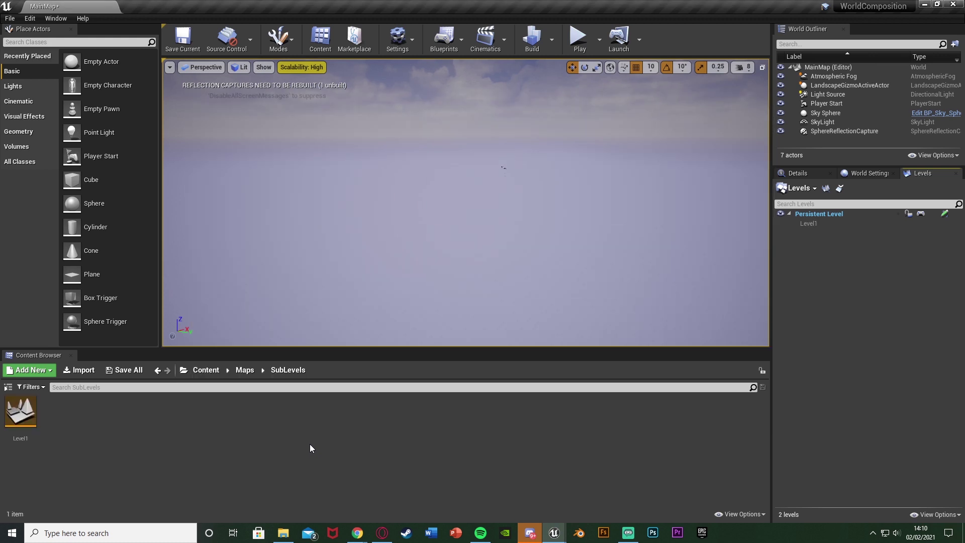
Step: Load the Level1 sublevel under the Persistent Level
right_click(820, 229)
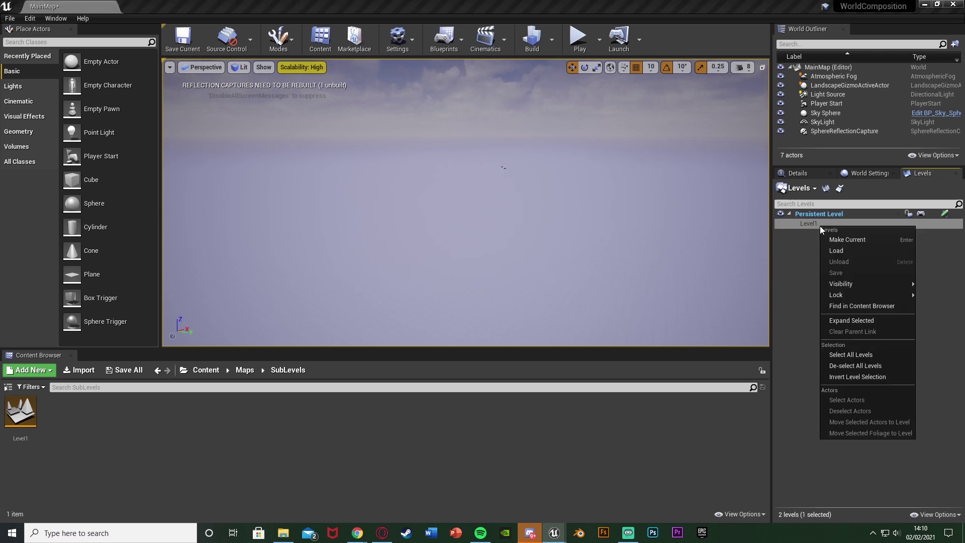
click(842, 250)
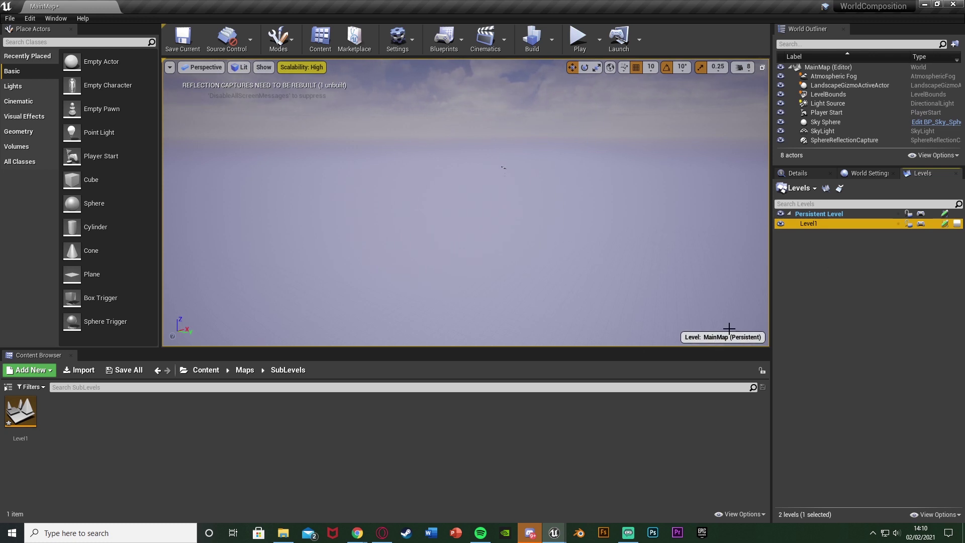
right_drag(589, 186, 589, 185)
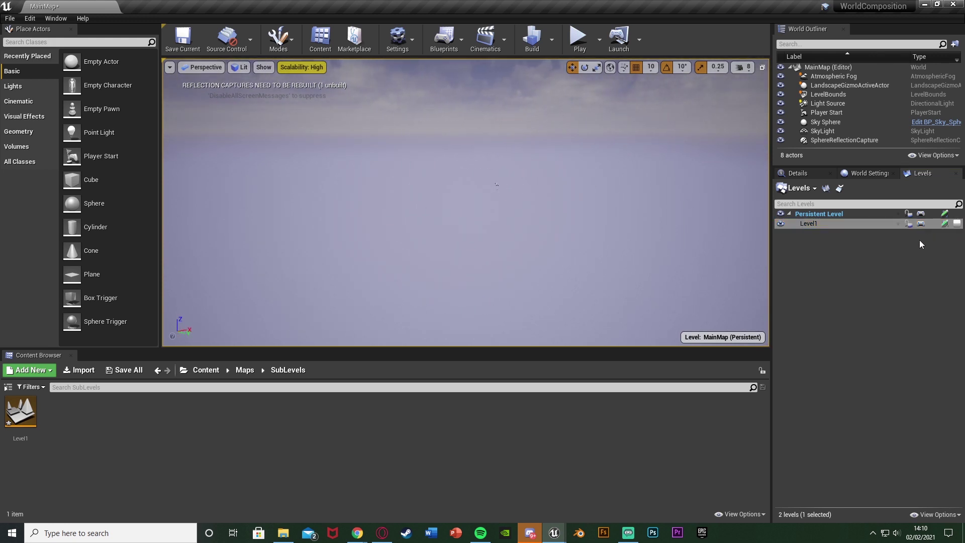
right_drag(546, 171, 546, 171)
Step: Make the Level1 sublevel the current level
click(814, 215)
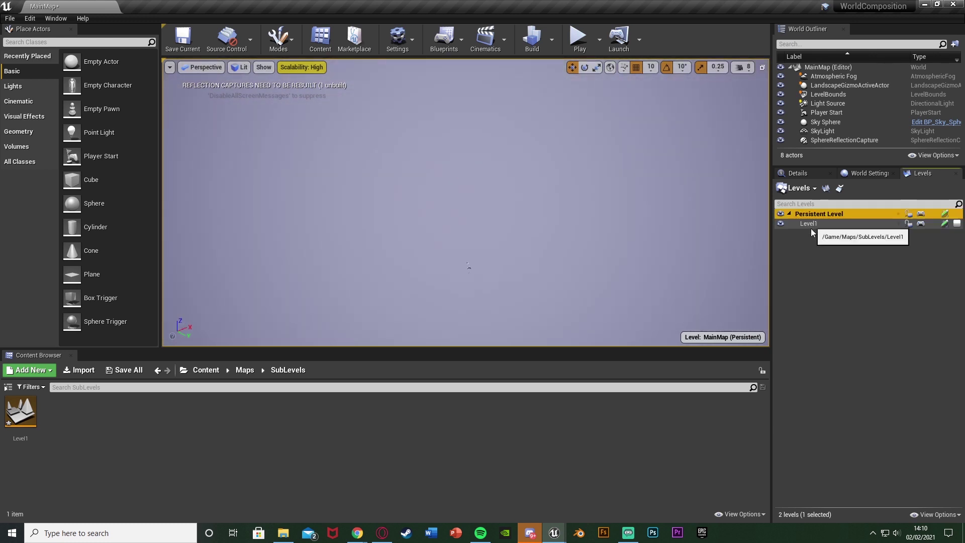
right_click(809, 223)
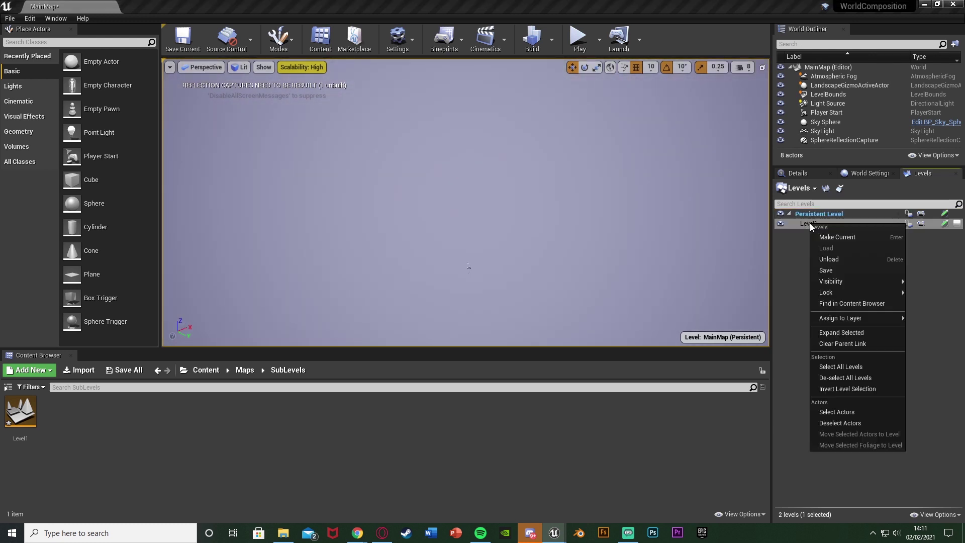
click(837, 237)
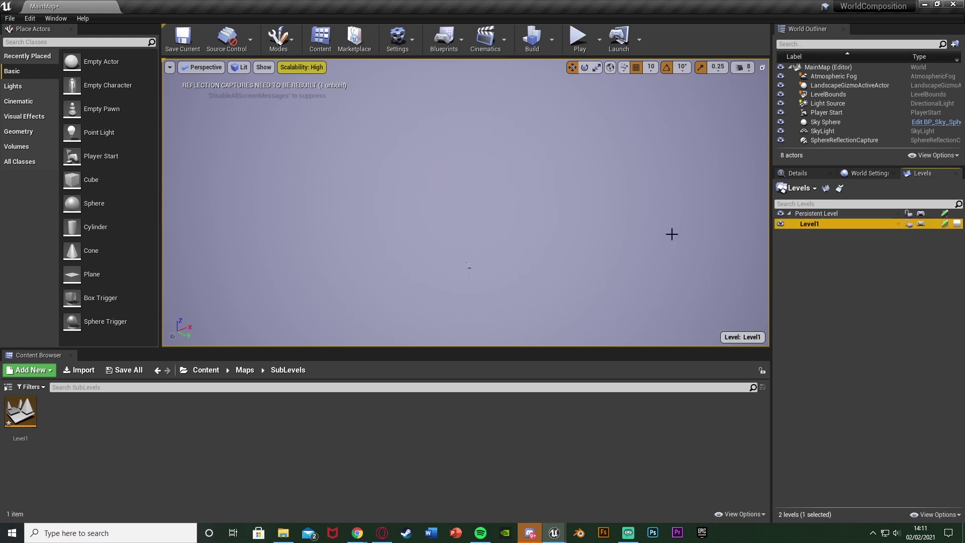
mouse_move(531, 208)
right_down()
mouse_move(508, 198)
mouse_move(505, 176)
mouse_move(507, 193)
mouse_move(515, 178)
mouse_move(531, 206)
right_up()
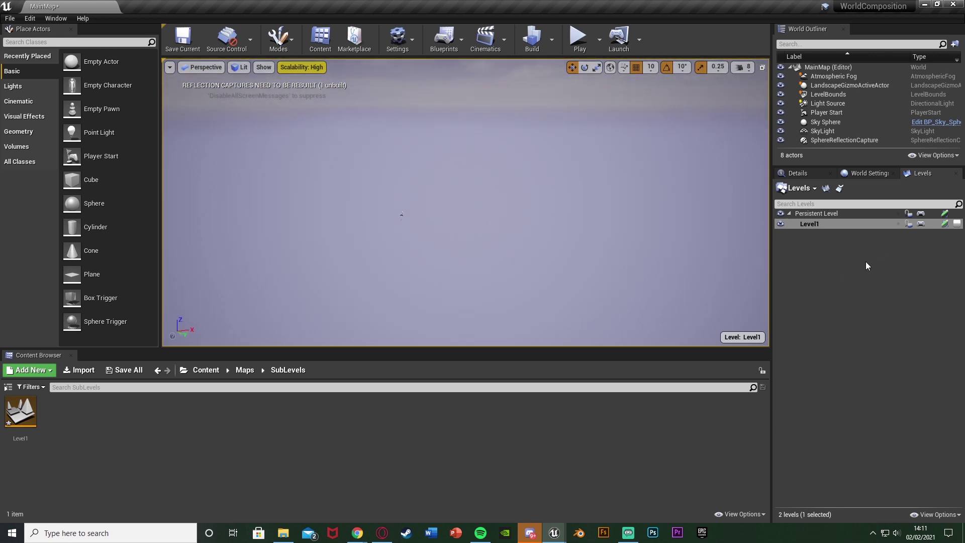
click(828, 257)
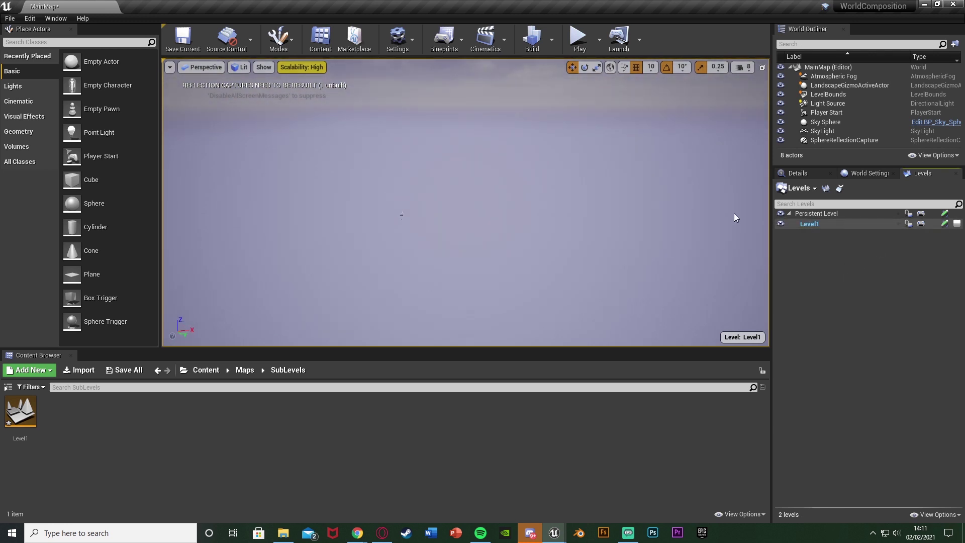
Step: Create a new landscape in Level1 with a section size of 15×15 quads and 2×2 sections per component
click(277, 39)
click(303, 83)
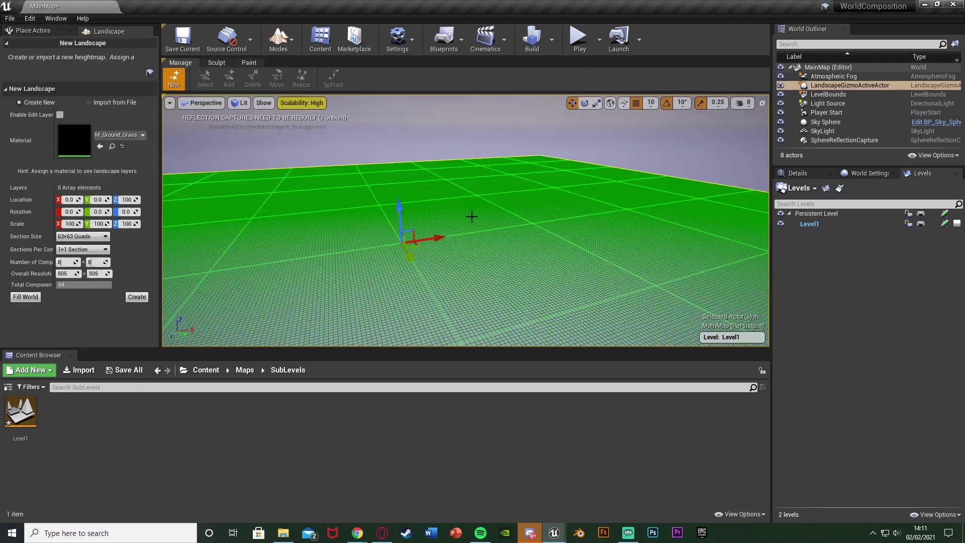
click(100, 280)
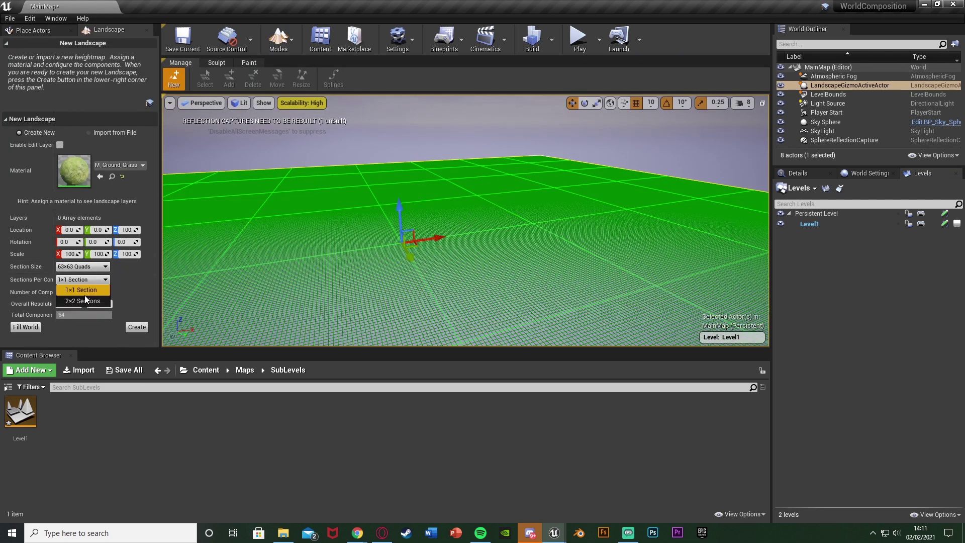
click(81, 300)
click(98, 266)
click(81, 285)
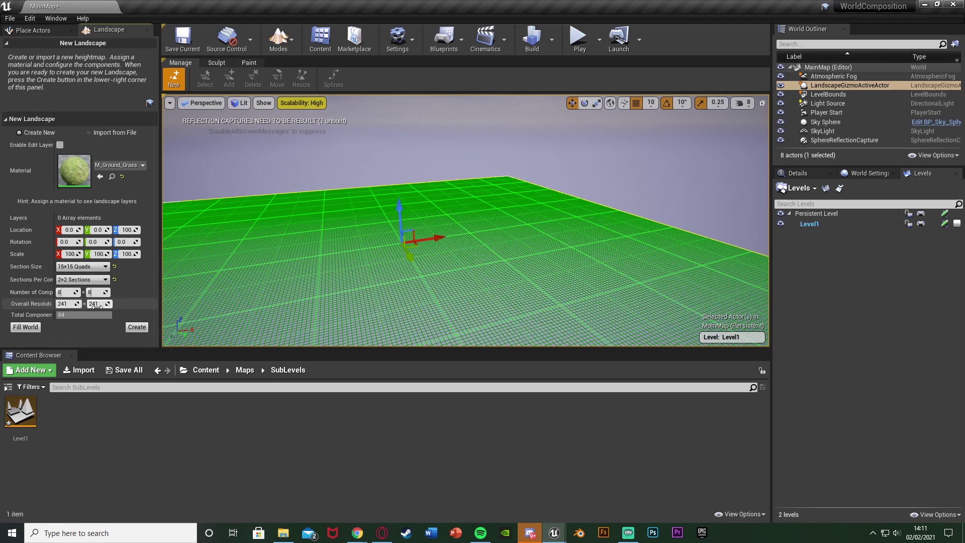
right_drag(428, 251, 400, 254)
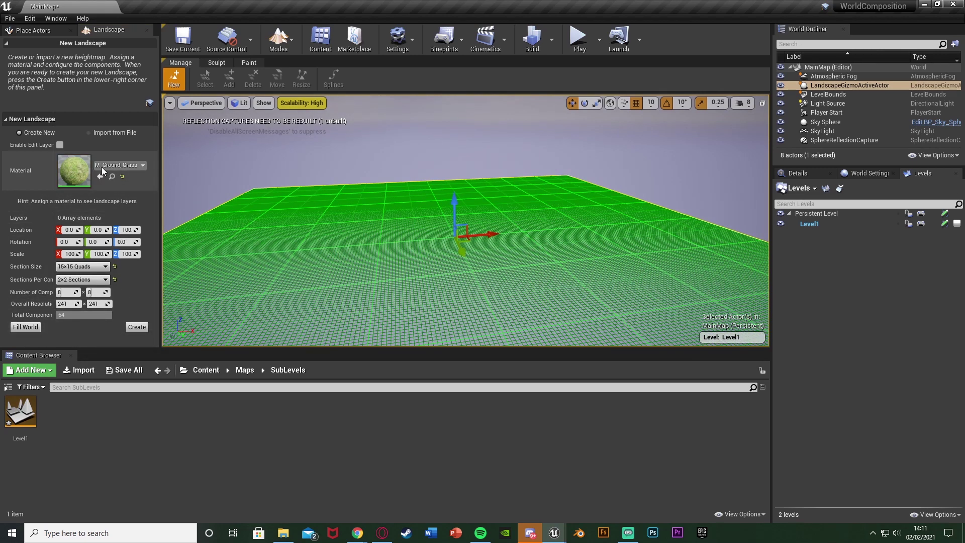
click(143, 330)
Step: Make the Persistent Level the current level again
mouse_move(475, 251)
right_down()
mouse_move(510, 254)
mouse_move(472, 252)
right_up()
key(s)
key(w)
key(a)
right_click(834, 214)
click(876, 226)
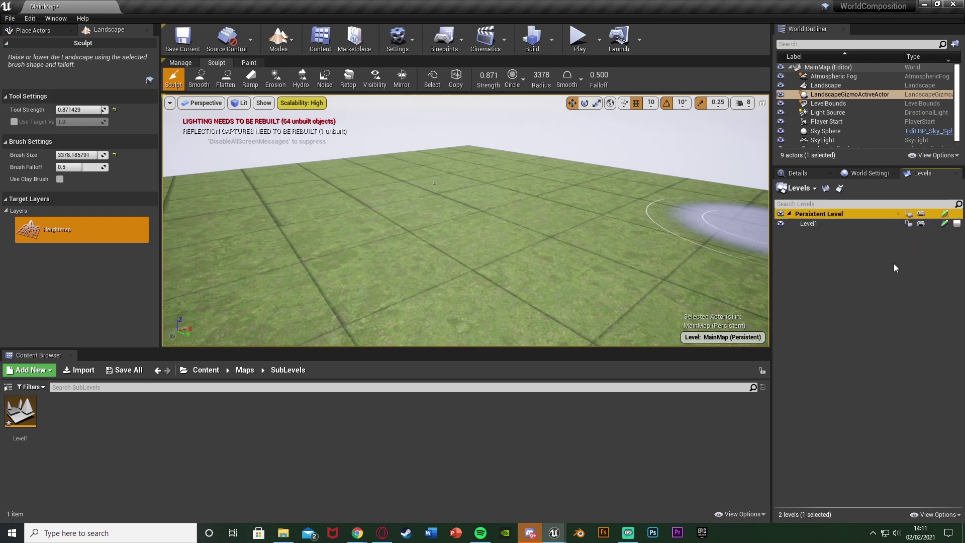
right_click(816, 226)
click(854, 262)
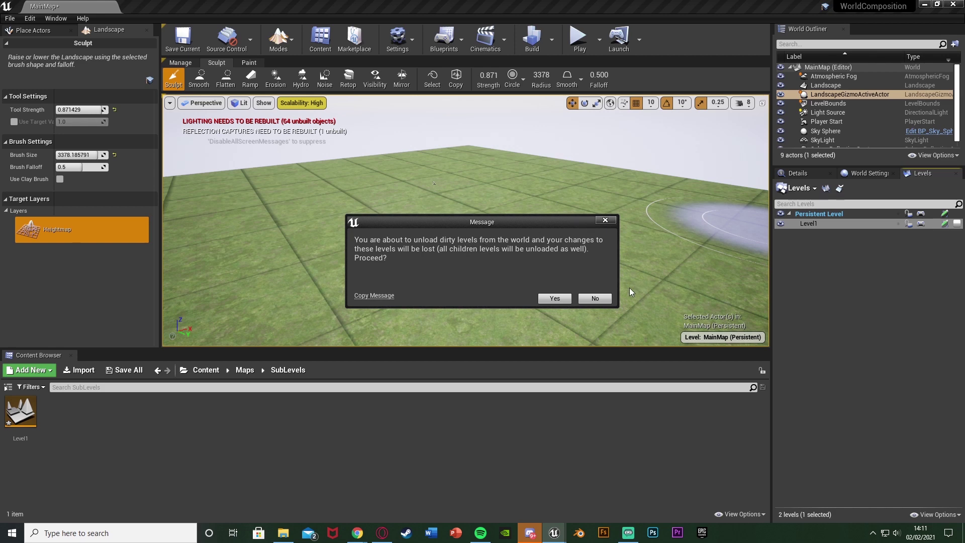
click(605, 298)
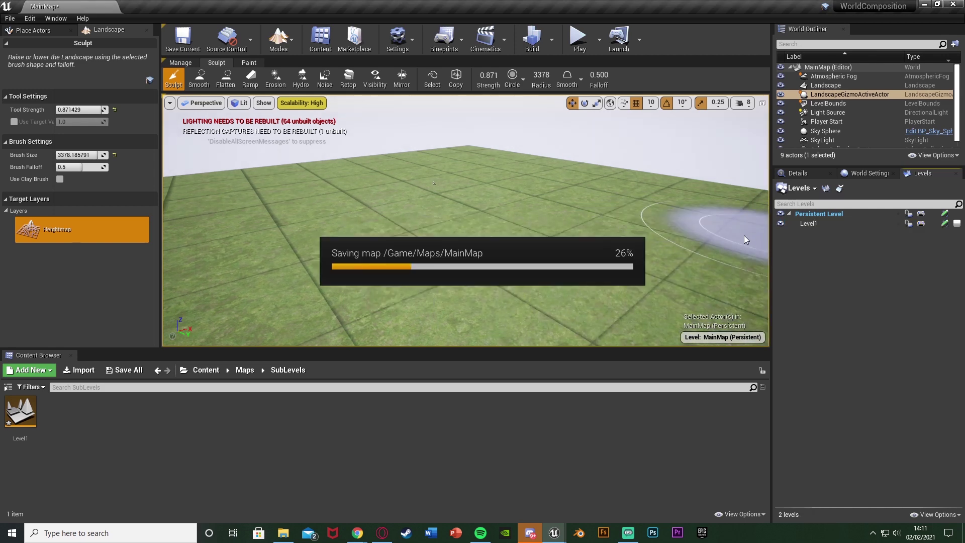
Step: Unload the Level1 sublevel and load it back into the world
right_click(822, 227)
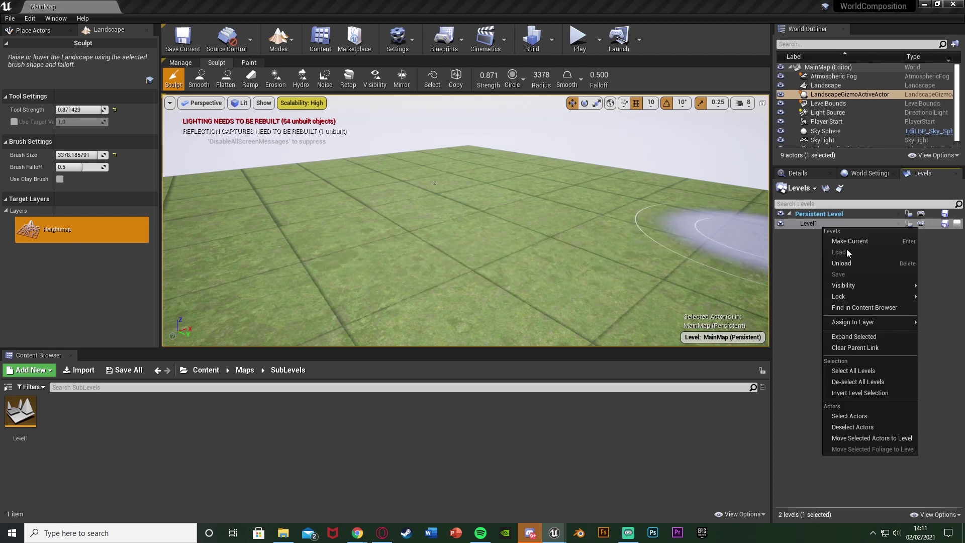
click(842, 262)
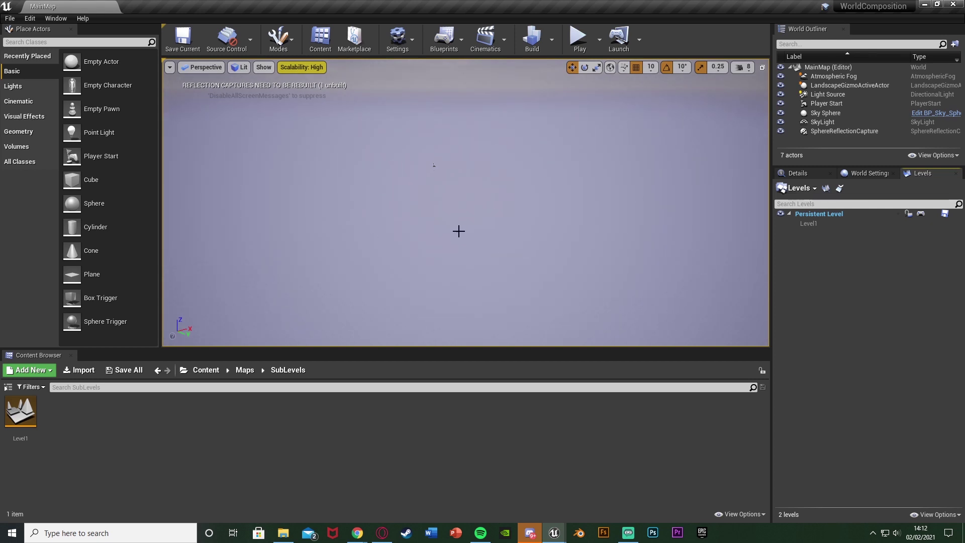
right_click(822, 227)
click(849, 252)
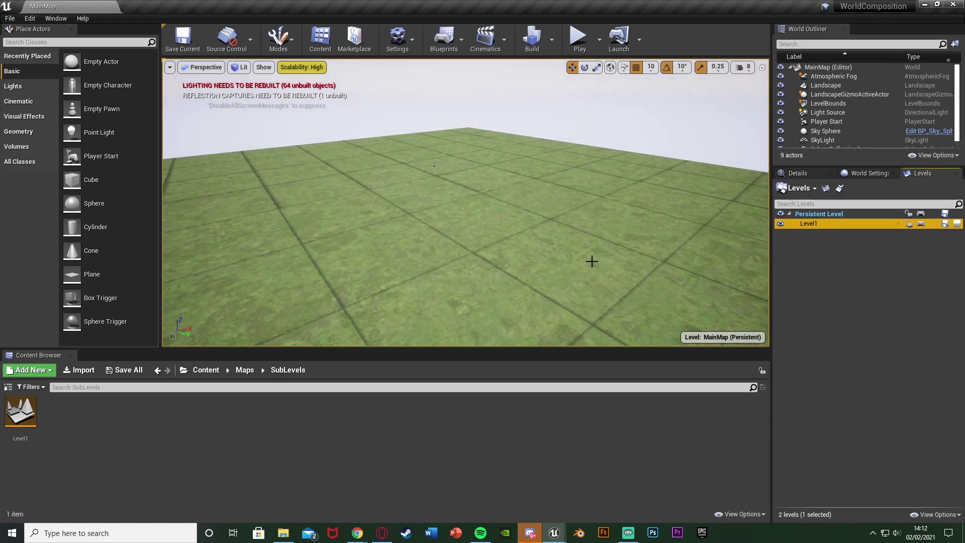
Step: Open World Composition and move the Level1 tile to position -12,000, -12,000 so its corner meets the origin
click(840, 190)
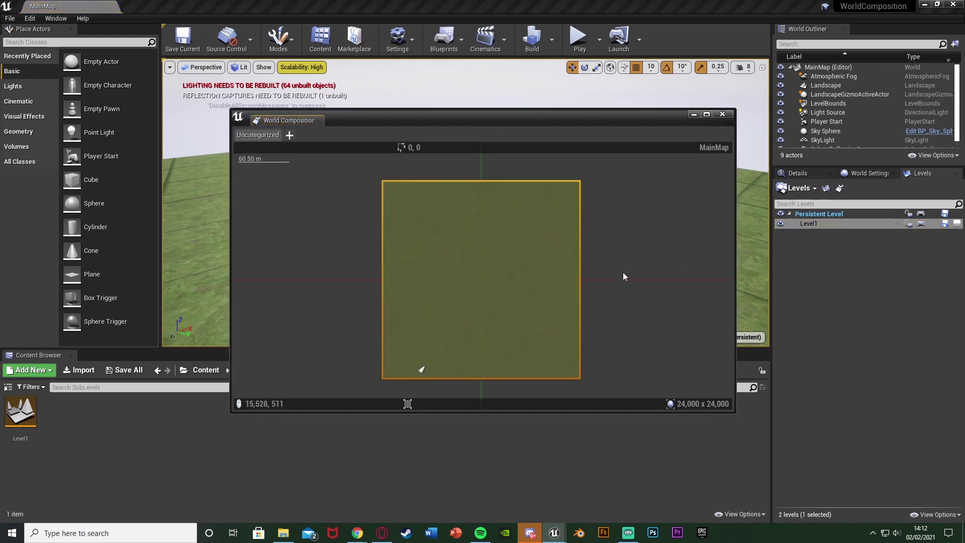
scroll(477, 267, down, 3)
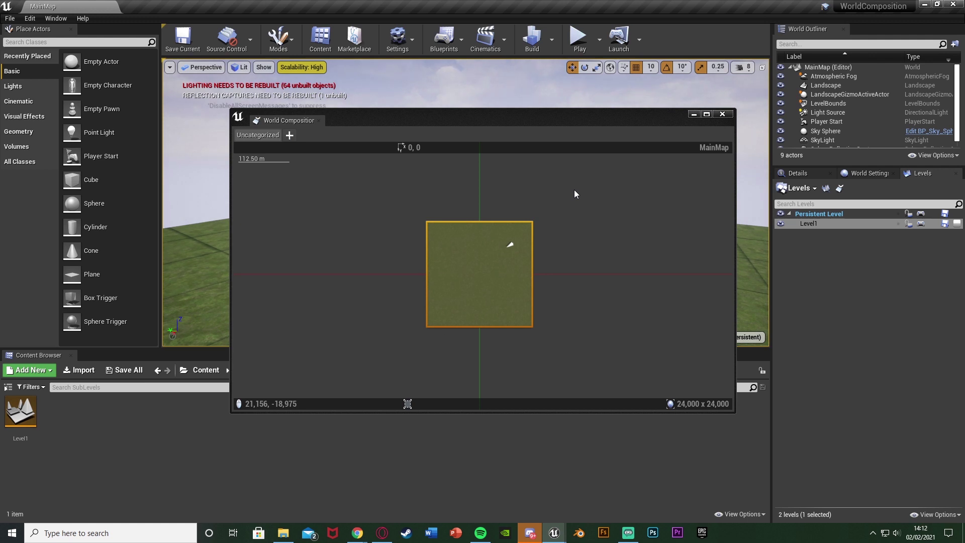
right_click(487, 274)
drag(482, 264, 429, 200)
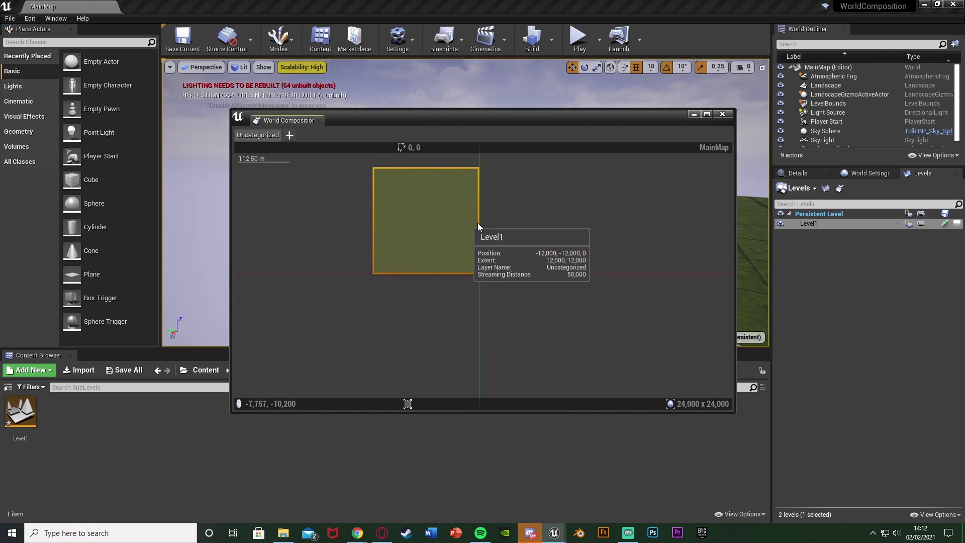
Step: Move the World Composition window aside, shift the Level1 tile toward +Y, and return it to its place at the origin corner
drag(608, 121, 453, 111)
drag(257, 203, 253, 307)
right_drag(666, 242, 598, 243)
key(s)
drag(250, 304, 239, 206)
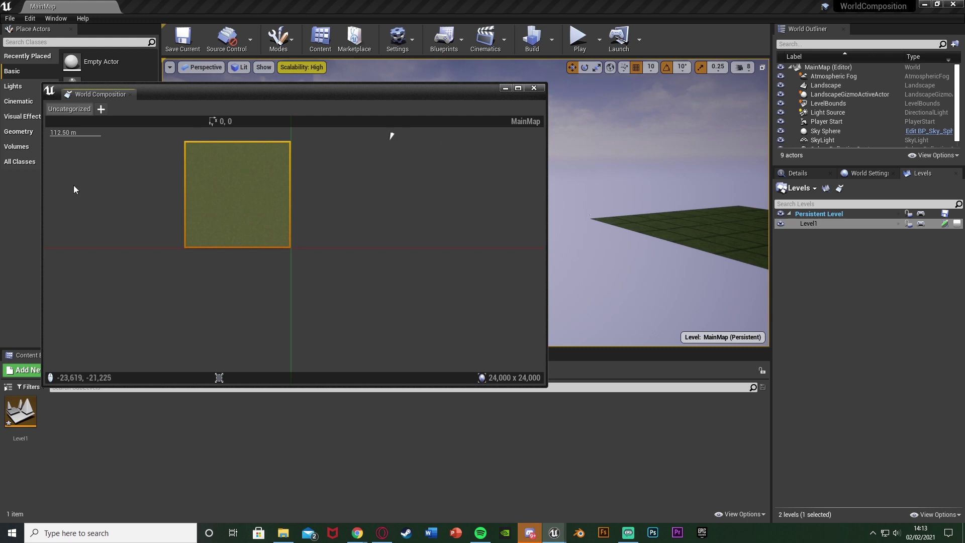
Step: Add an adjacent landscape level on the +X side of Level1, save it as Level2, and check it in the viewport
right_click(224, 191)
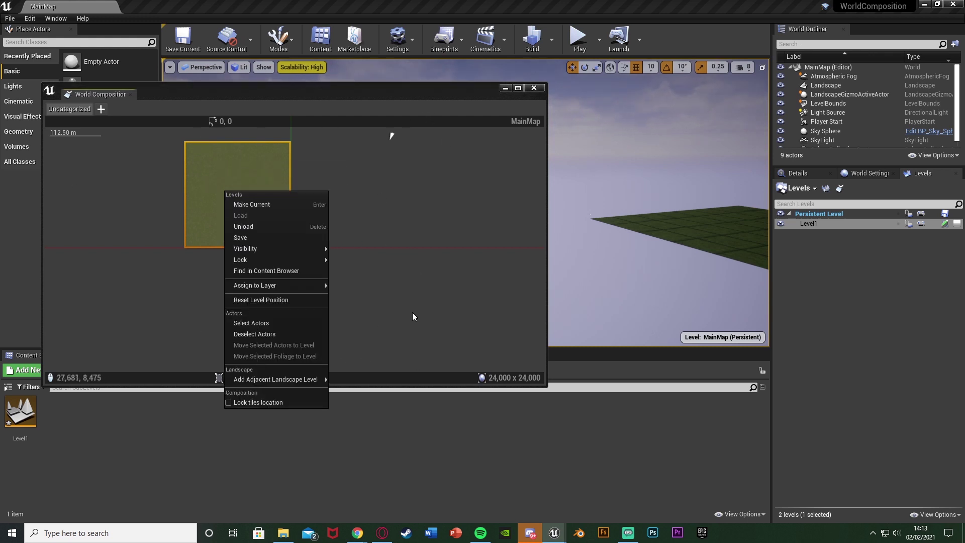
mouse_move(283, 381)
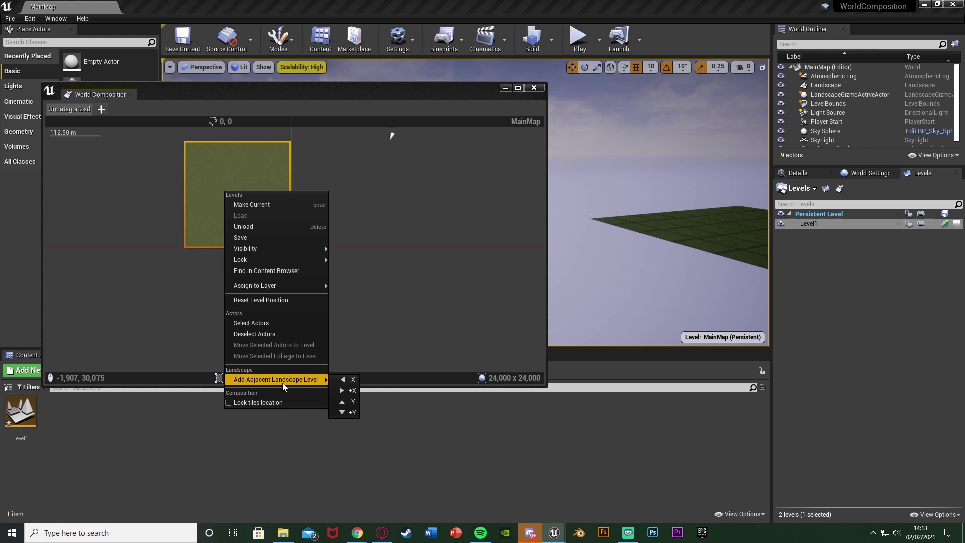
click(345, 394)
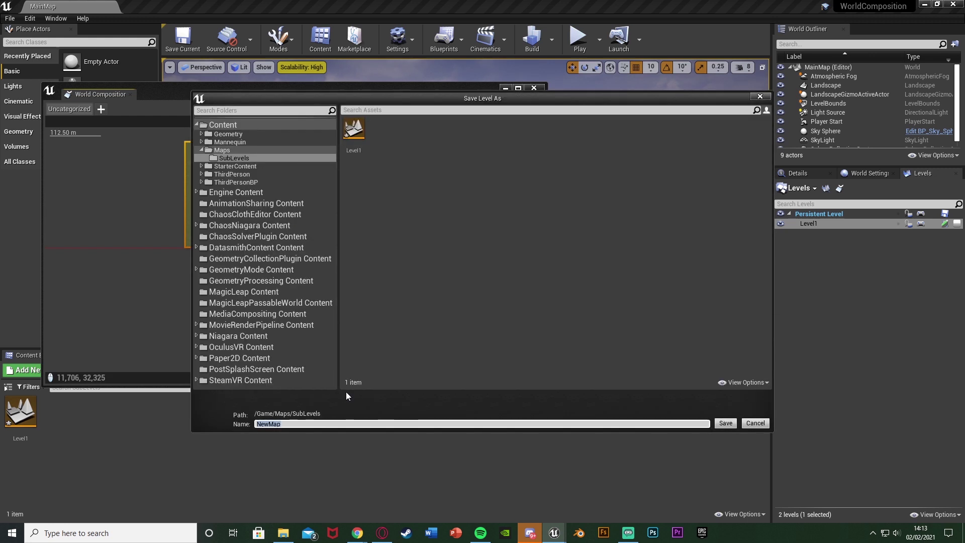
text(Lee)
key(BackSpace)
text(vel2)
key(Return)
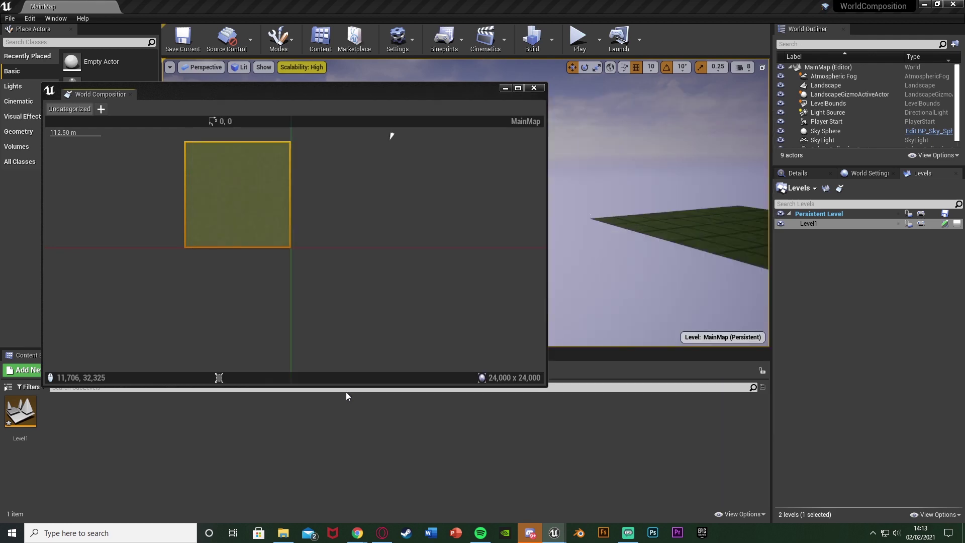
click(505, 89)
right_drag(465, 200, 585, 211)
right_drag(271, 133, 274, 132)
right_drag(500, 226, 499, 227)
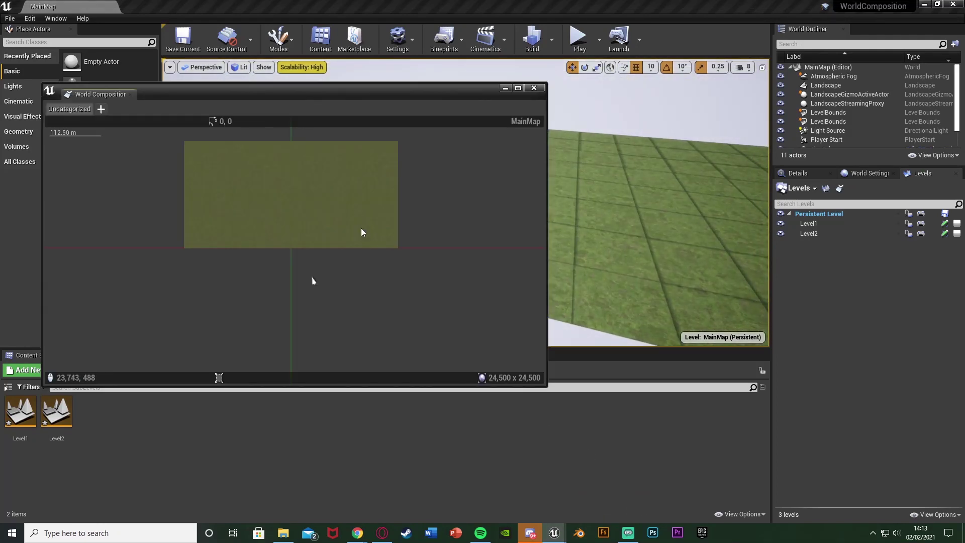
Step: Add an adjacent landscape level on the +Y side of Level1 and save it as Level3 in the SubLevels folder
right_click(233, 215)
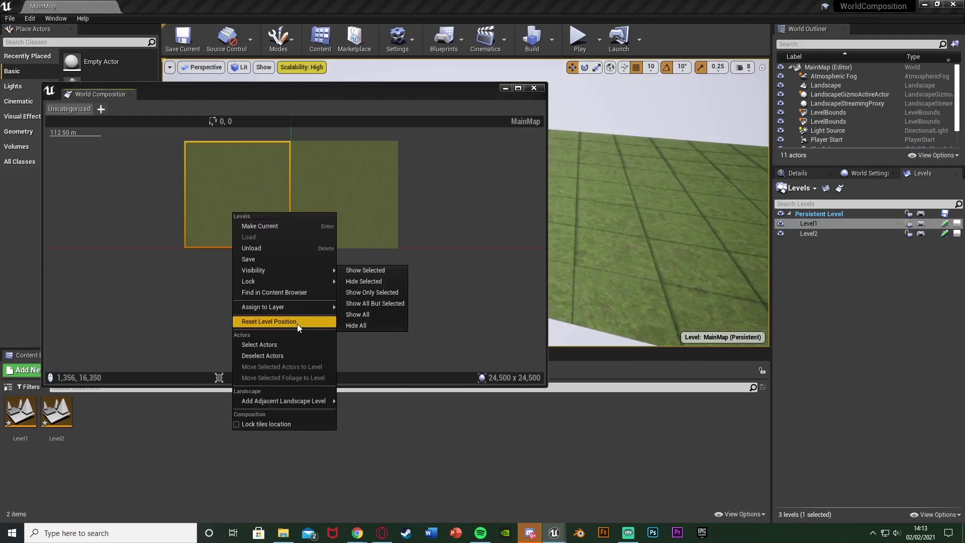
mouse_move(271, 401)
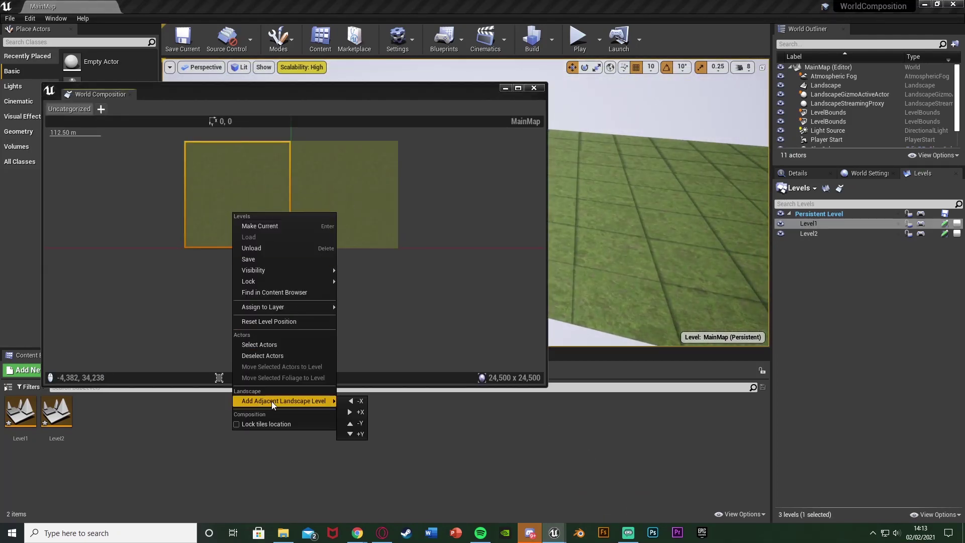
click(357, 434)
text(Level3)
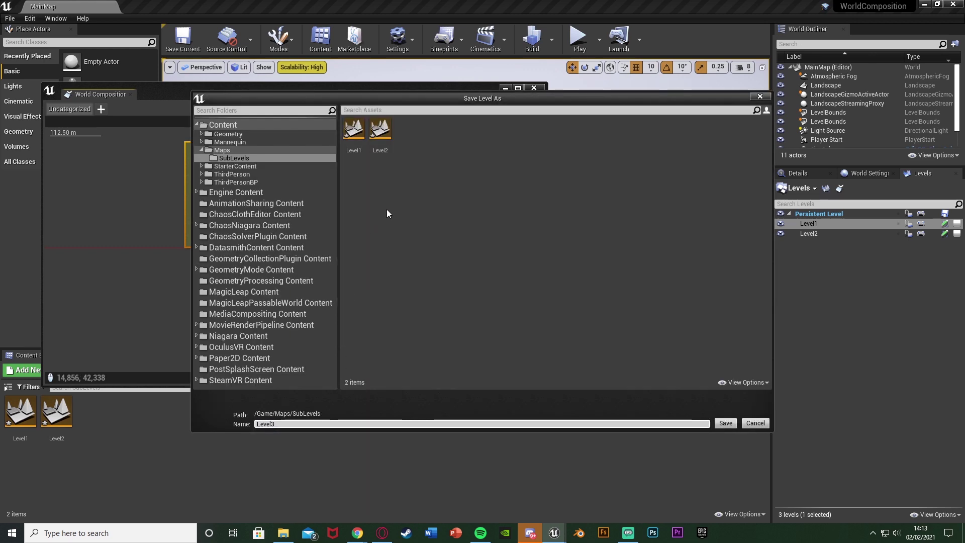
key(Return)
Step: Add an adjacent landscape level on the +X side of Level3 and save it as Level4
right_click(260, 294)
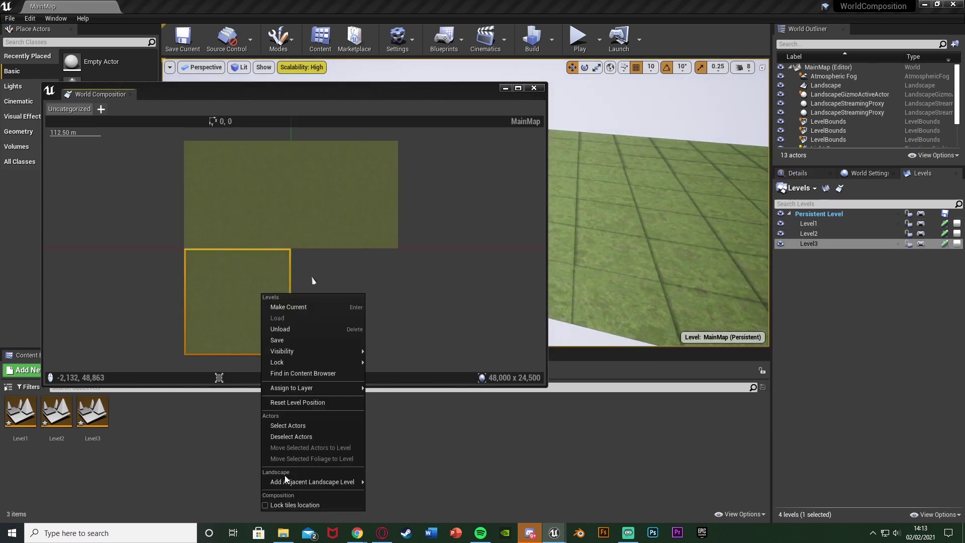
mouse_move(285, 480)
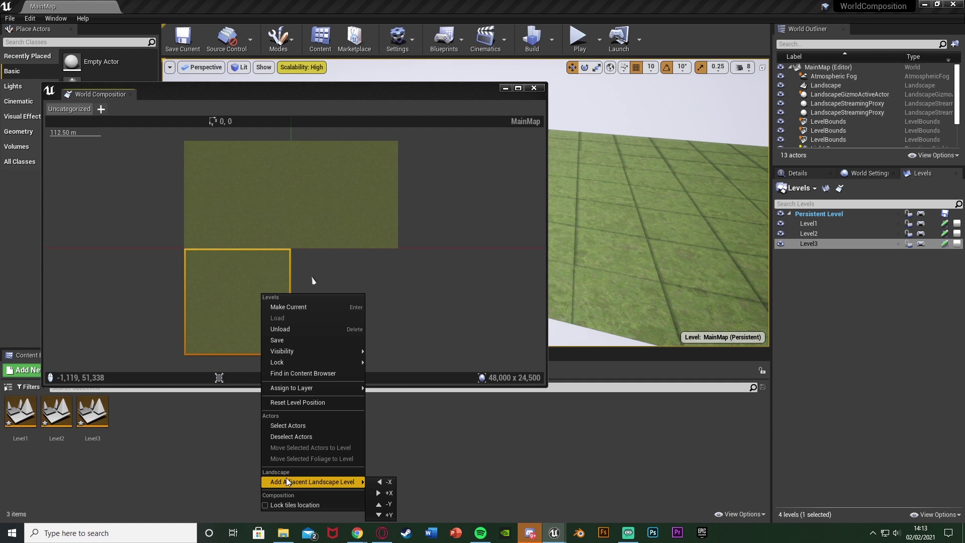
click(390, 494)
text(Level4)
key(Return)
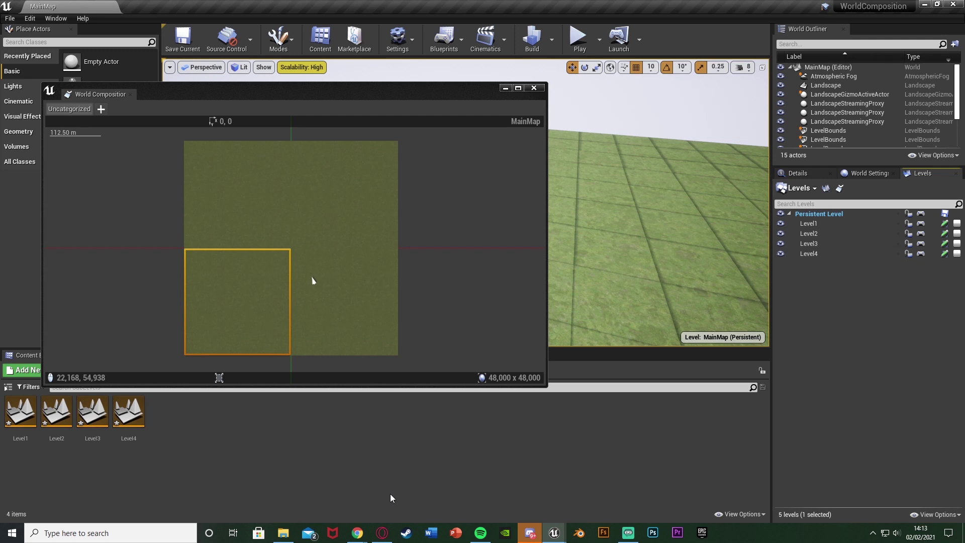
Step: Examine the four-tile layout, close World Composition, and look over the combined landscape in the viewport
mouse_move(396, 238)
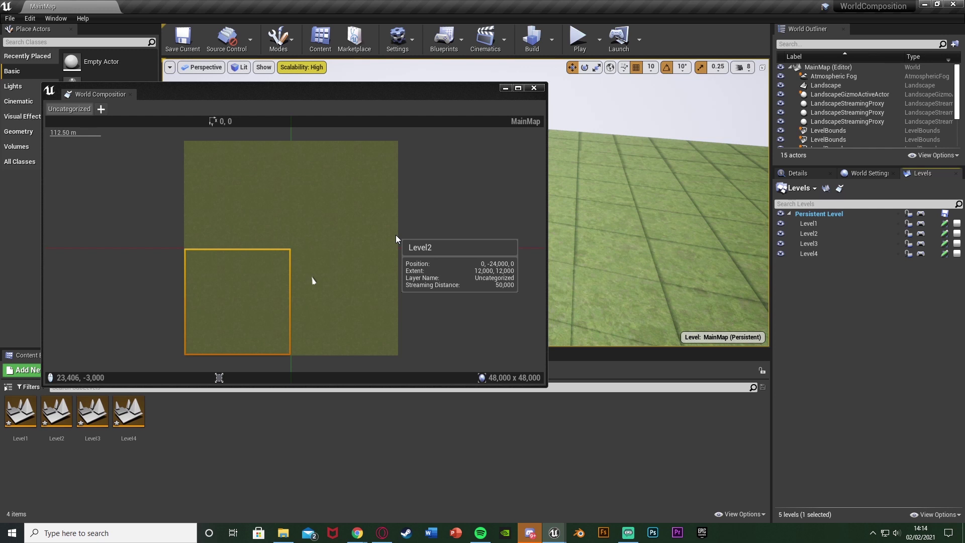
scroll(383, 245, down, 3)
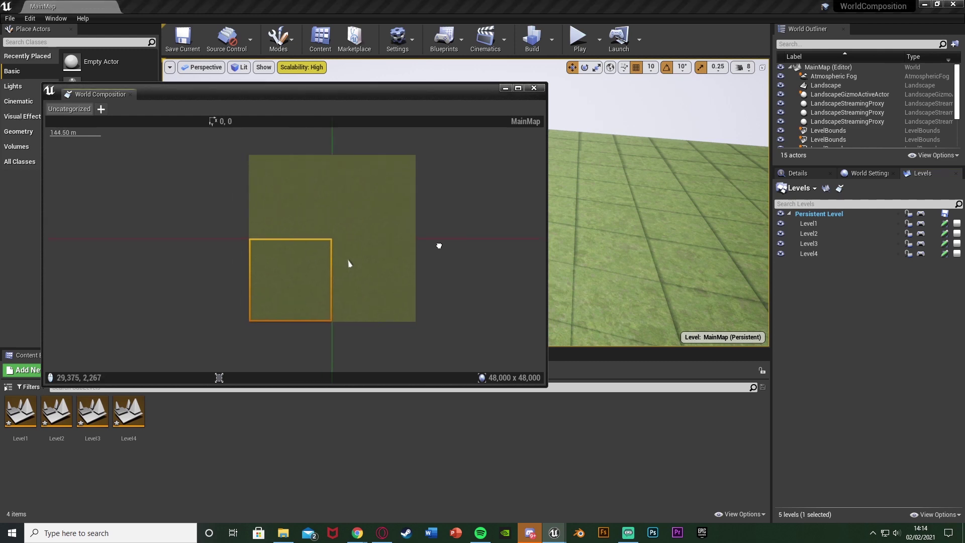
click(533, 88)
key(s)
right_drag(479, 167, 479, 201)
key(d)
right_drag(563, 171, 472, 172)
key(w)
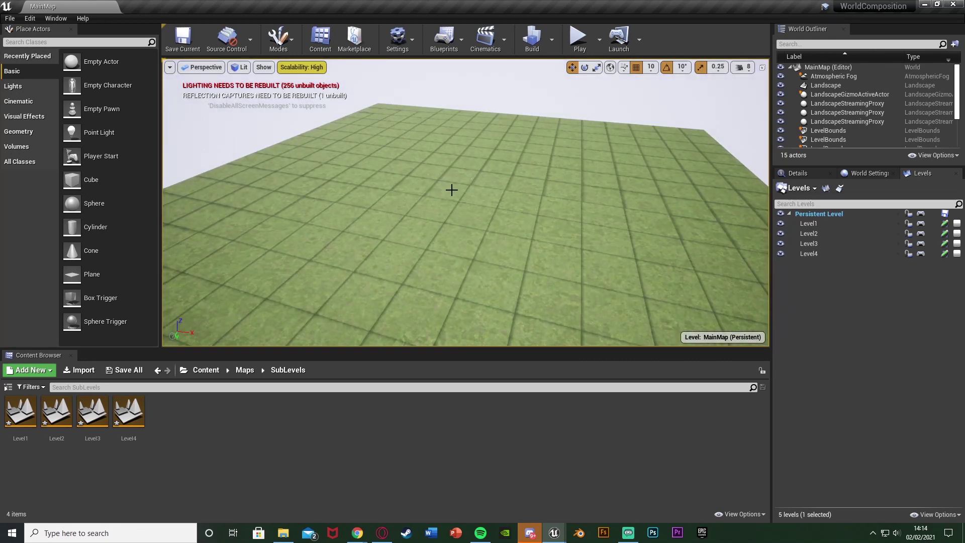
drag(485, 192, 480, 113)
key(s)
right_drag(455, 253, 422, 252)
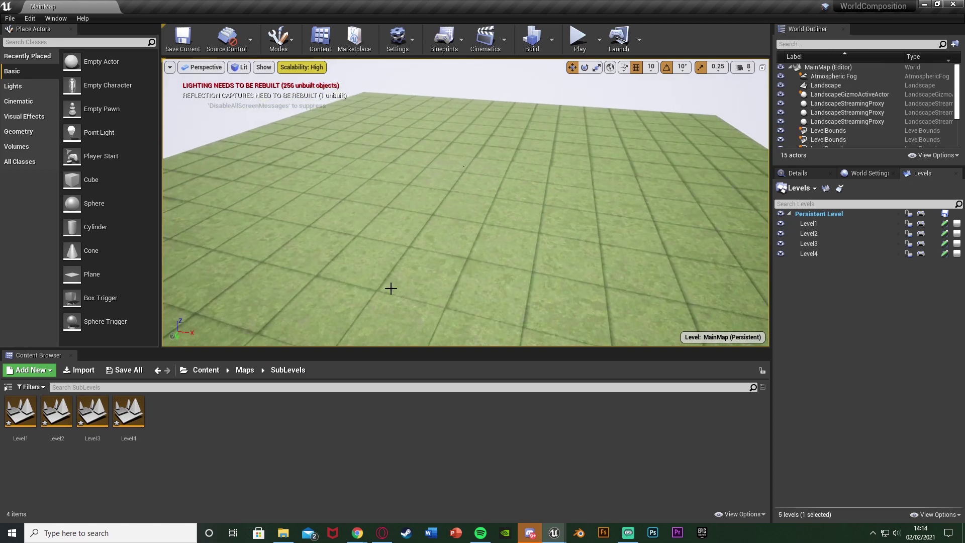
Step: Sculpt a range of mountains with peaks and ridges along the -X side of the landscape, across the Level1 and Level3 tiles
click(285, 47)
click(309, 93)
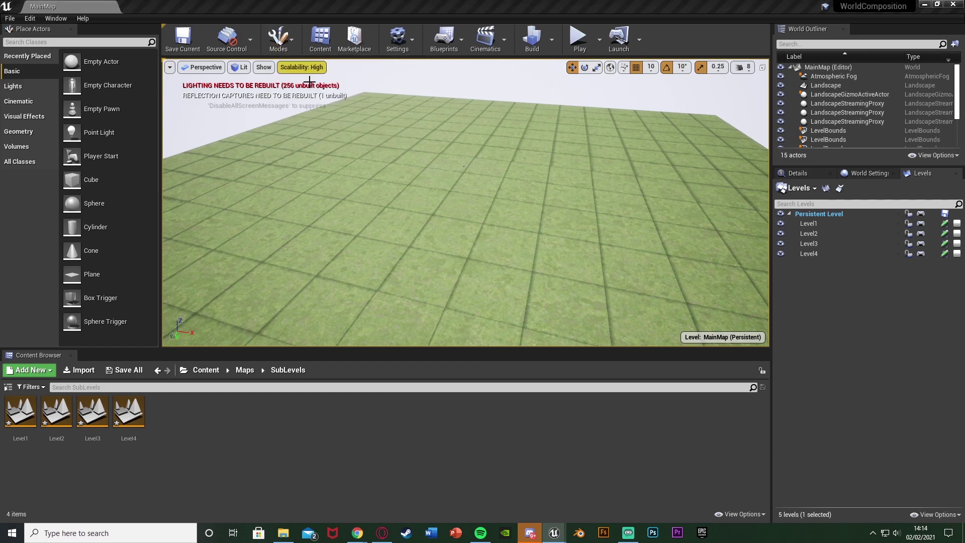
right_drag(422, 189, 477, 261)
key(w)
key(w)
right_drag(350, 194, 355, 187)
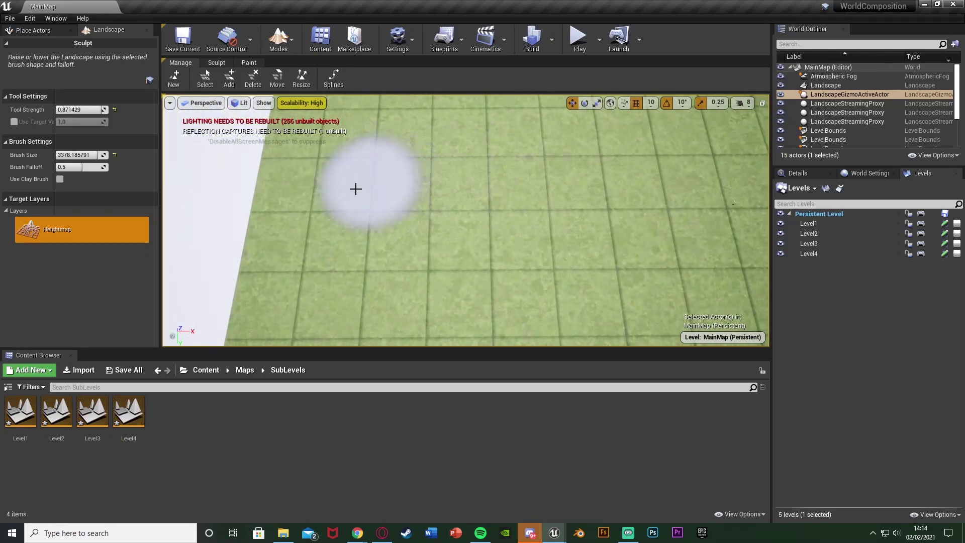
mouse_move(292, 184)
mouse_down()
mouse_move(398, 205)
mouse_move(400, 160)
mouse_up()
key(d)
mouse_move(603, 203)
right_down()
mouse_move(483, 146)
mouse_move(462, 201)
mouse_move(427, 226)
mouse_move(352, 221)
mouse_move(321, 206)
mouse_move(321, 186)
right_up()
key(w)
mouse_move(316, 254)
mouse_down()
mouse_move(336, 267)
mouse_move(360, 329)
mouse_move(603, 276)
mouse_up()
key(s)
right_drag(398, 267, 398, 307)
mouse_move(399, 267)
mouse_down()
mouse_move(294, 253)
mouse_move(228, 267)
mouse_move(269, 227)
mouse_move(243, 232)
mouse_move(233, 204)
mouse_move(330, 168)
mouse_move(545, 202)
mouse_move(462, 238)
mouse_up()
key(w)
mouse_move(462, 239)
right_down()
mouse_move(402, 221)
mouse_move(355, 176)
right_up()
mouse_move(345, 263)
mouse_down()
mouse_move(423, 250)
mouse_move(480, 257)
mouse_move(255, 209)
mouse_move(354, 253)
mouse_up()
right_drag(353, 253, 516, 237)
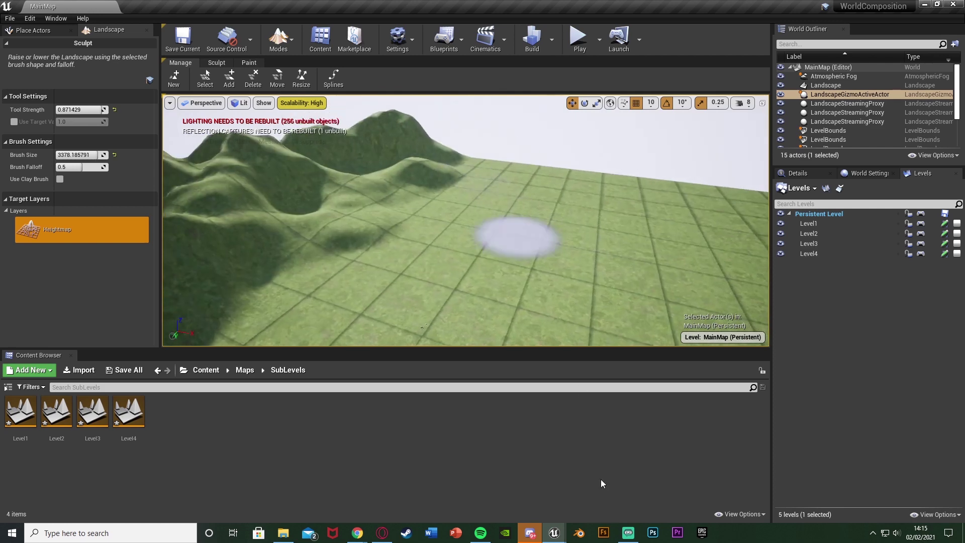
Step: Check how the sculpted terrain appears on the tiles in World Composition, and minimize the window
mouse_move(555, 533)
click(635, 495)
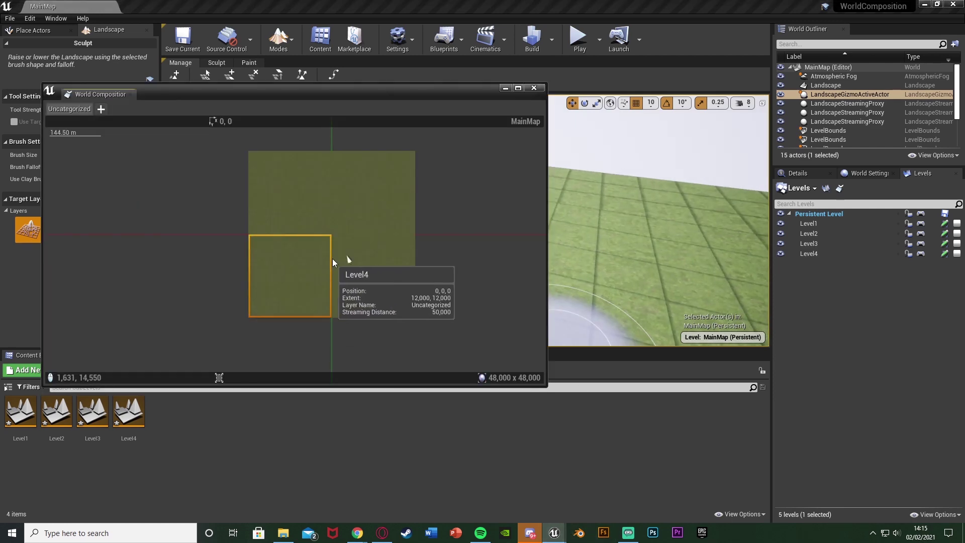
right_drag(332, 248, 295, 235)
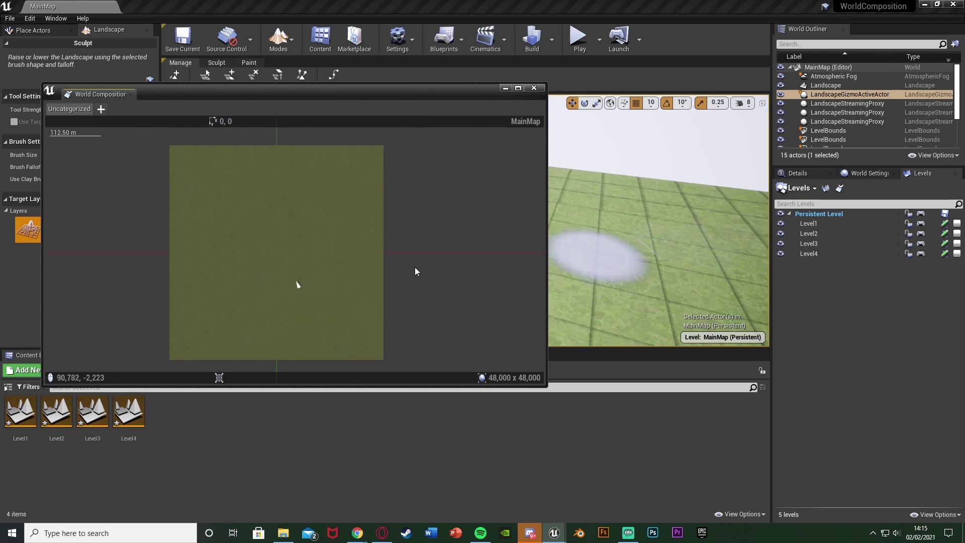
right_drag(426, 271, 454, 263)
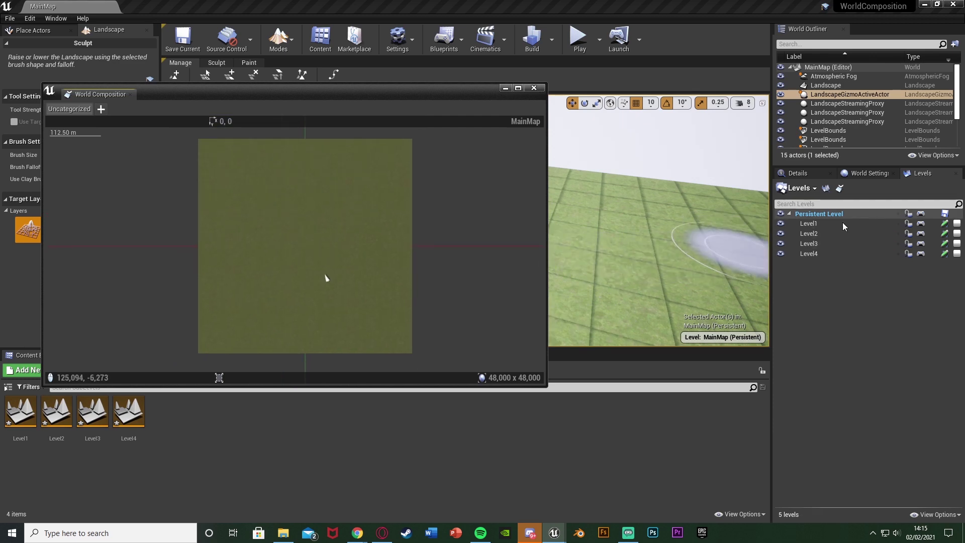
click(505, 88)
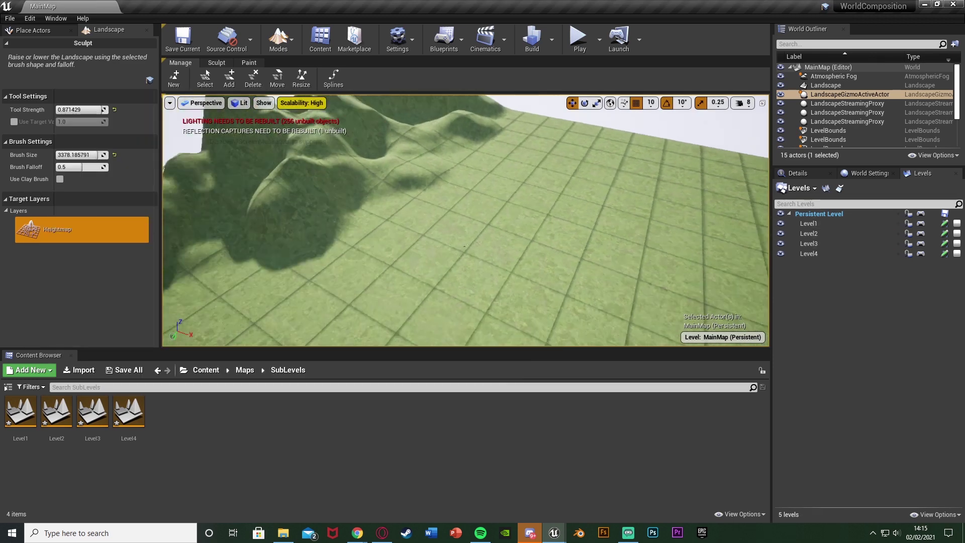
Step: Save the sublevels Level1 to Level4 together
click(824, 224)
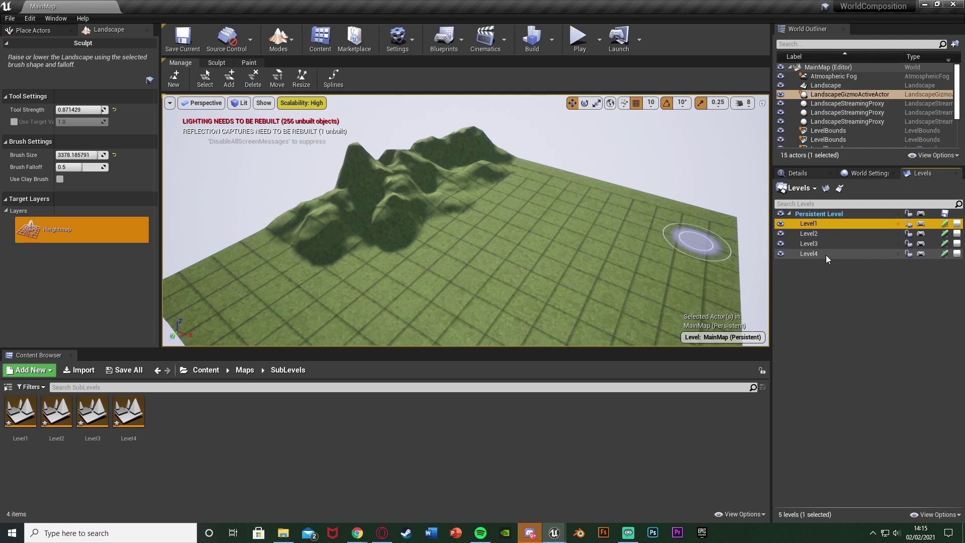
shift+click(825, 253)
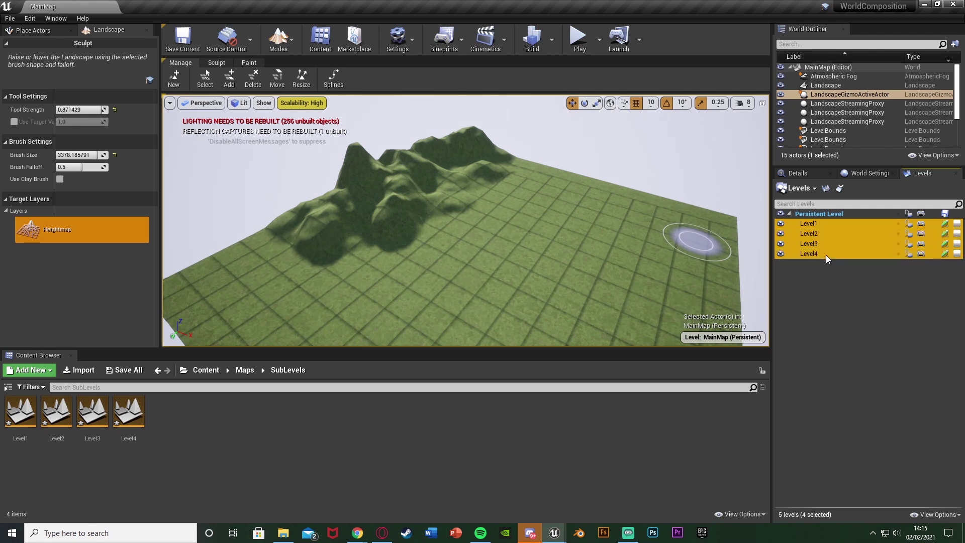
right_click(818, 242)
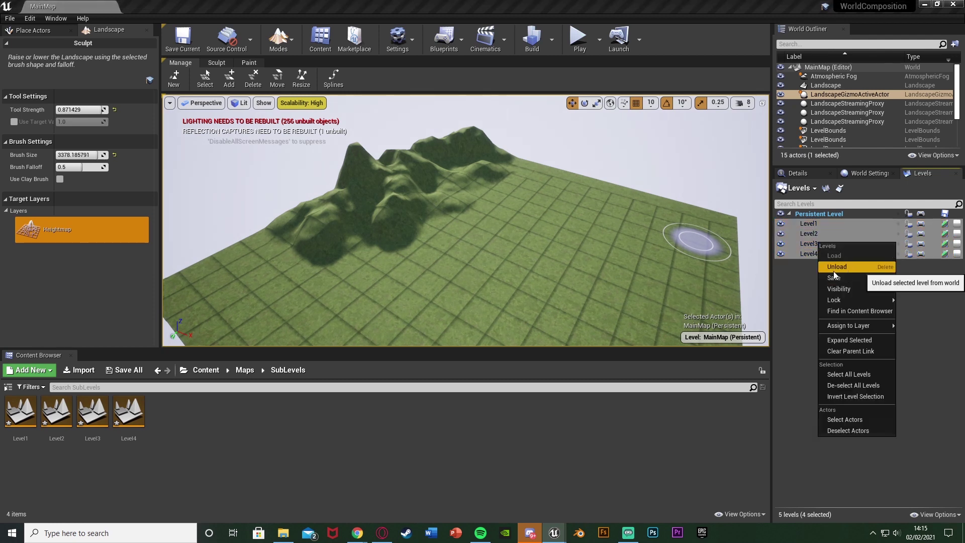
click(833, 262)
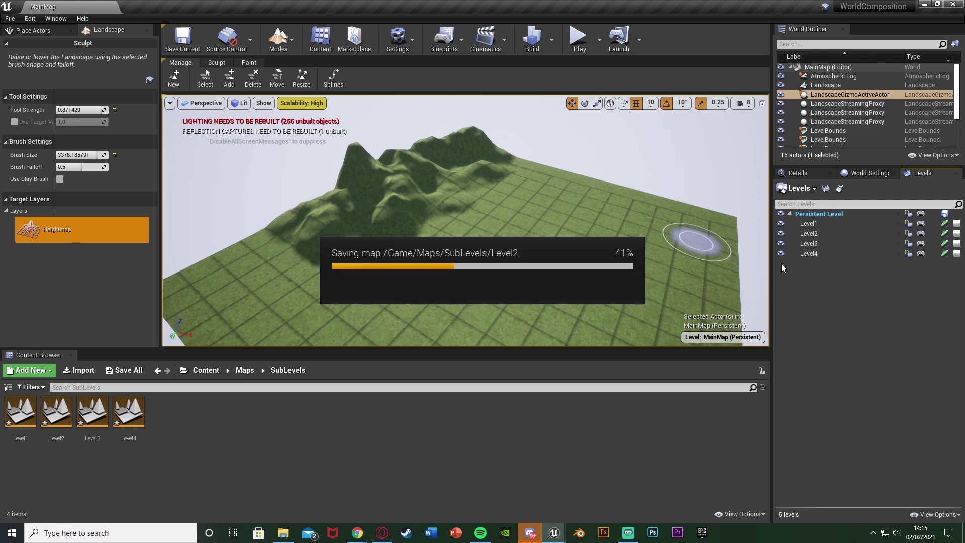
Step: Unload Level1 to Level4 from the world and load all four again to refresh their map previews
click(813, 222)
shift+click(816, 253)
right_click(819, 243)
click(843, 268)
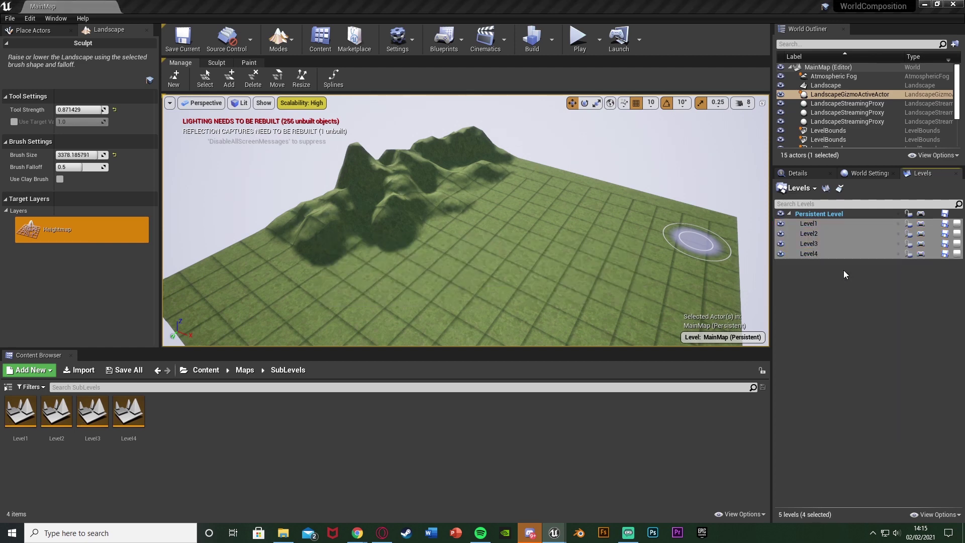
click(813, 226)
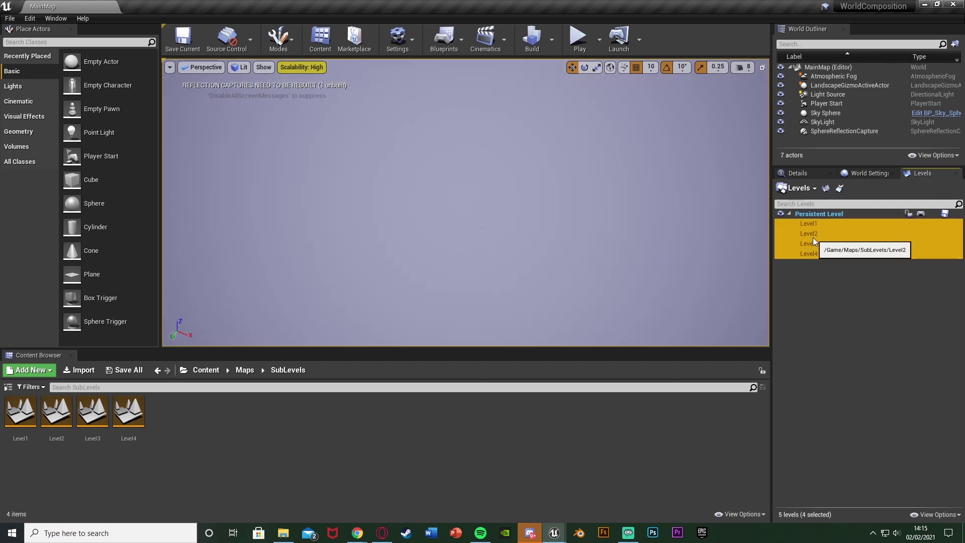
right_click(813, 238)
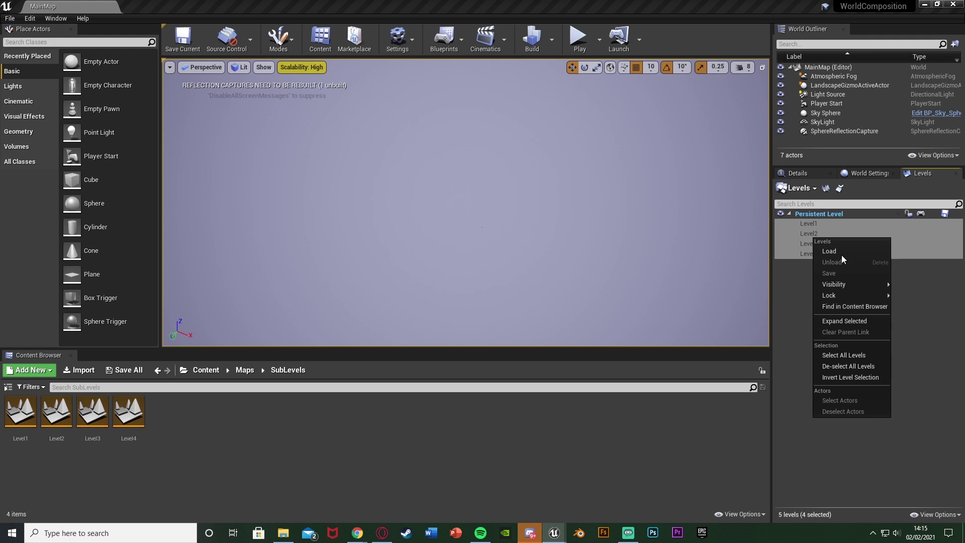
click(839, 253)
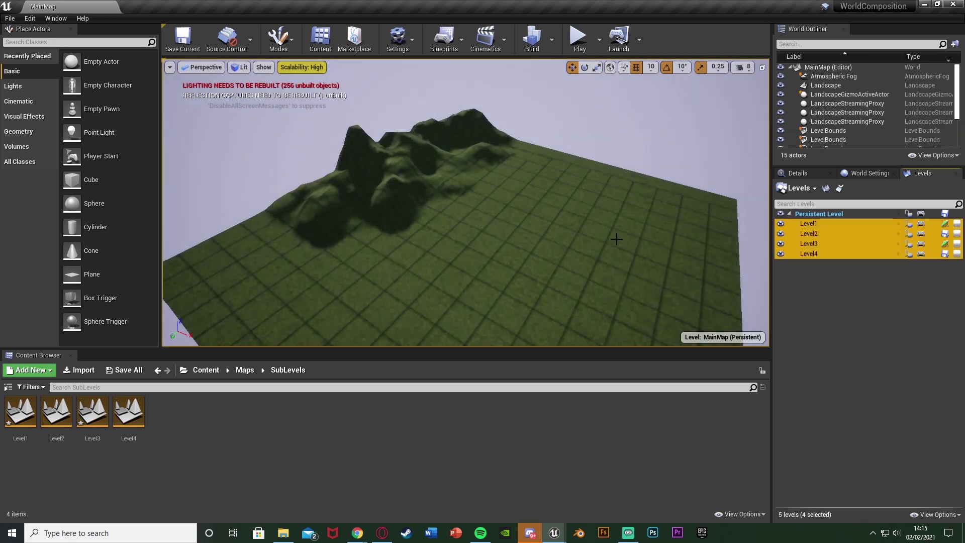
click(946, 377)
Step: Reopen World Composition and examine the sculpted mountains on the Level1 and Level3 tile previews
click(564, 537)
click(605, 483)
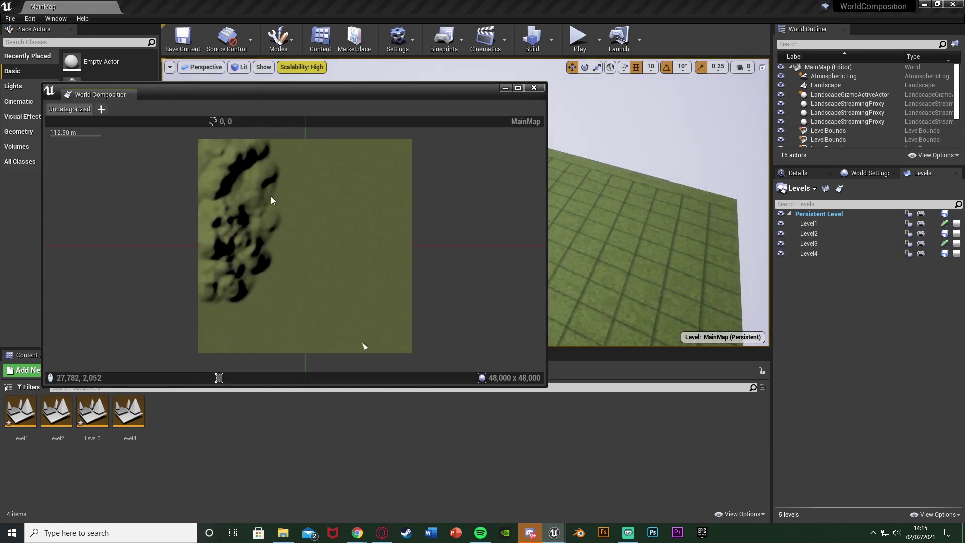
right_drag(273, 230, 319, 234)
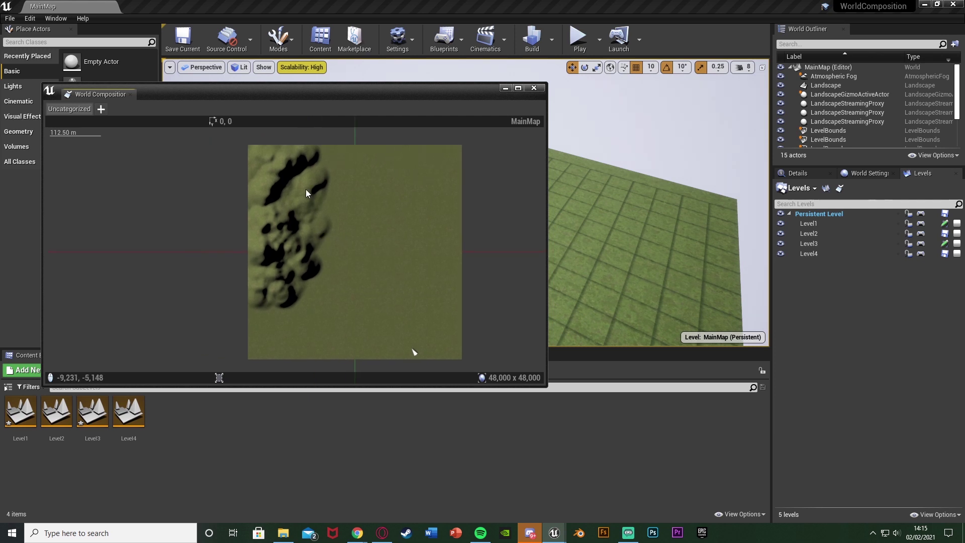
scroll(273, 230, up, 1)
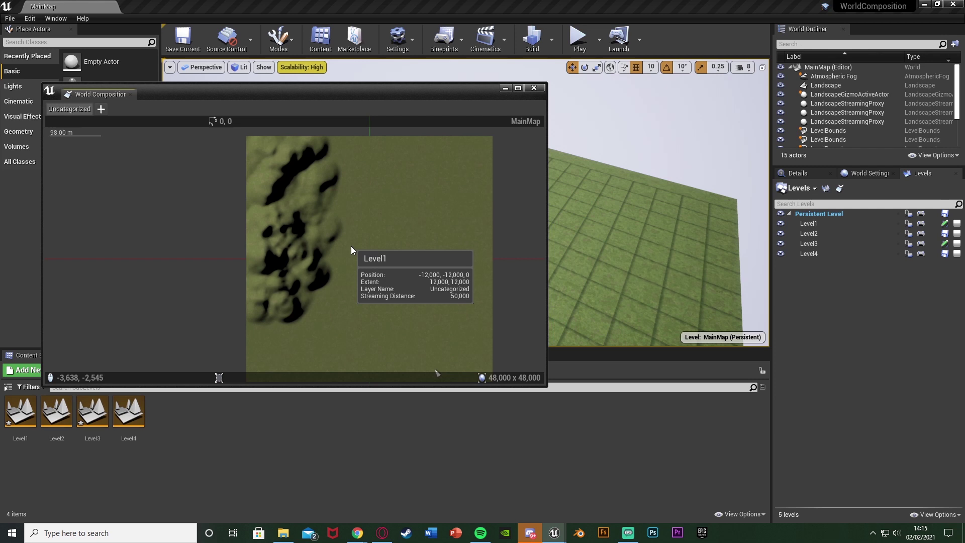
right_drag(289, 239, 242, 240)
scroll(205, 258, up, 1)
Step: Try moving all four level tiles together toward -X and -Y, away from the world origin
click(262, 253)
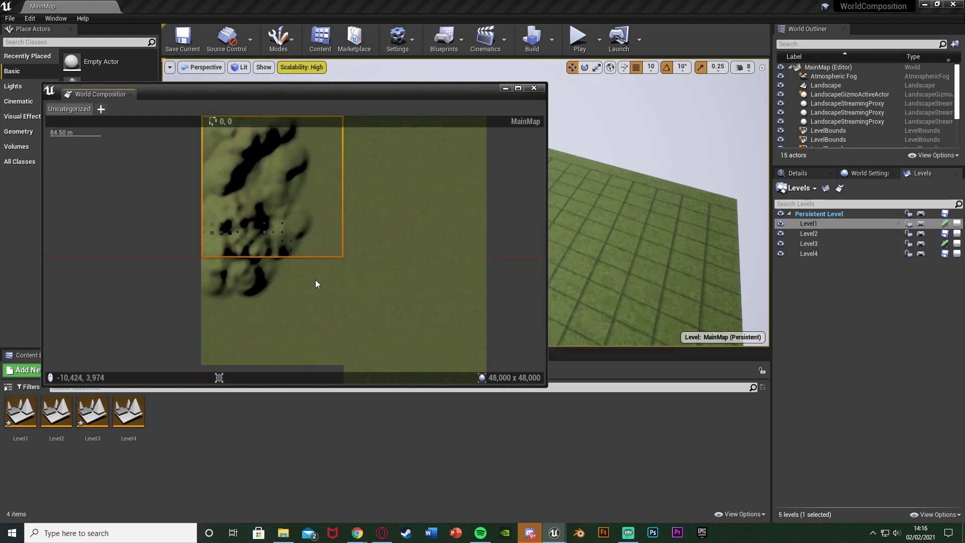
right_drag(352, 261, 275, 248)
scroll(269, 248, down, 1)
click(280, 279)
scroll(276, 248, down, 2)
ctrl+click(272, 188)
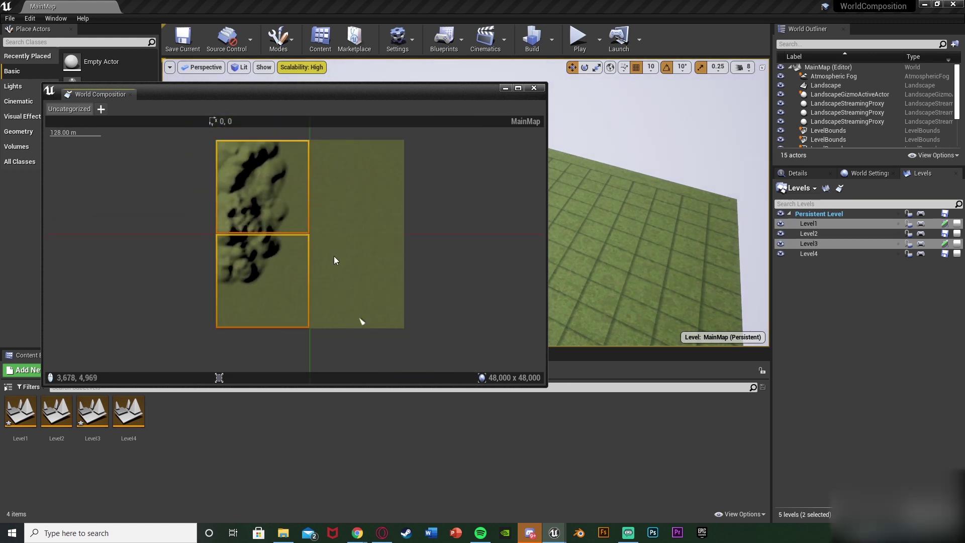
ctrl+click(333, 255)
ctrl+click(318, 221)
drag(318, 221, 179, 173)
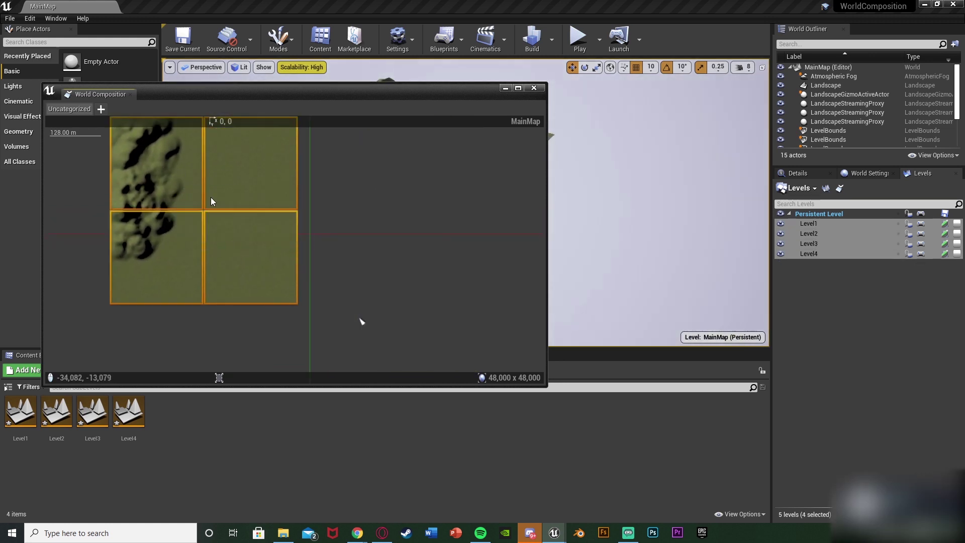
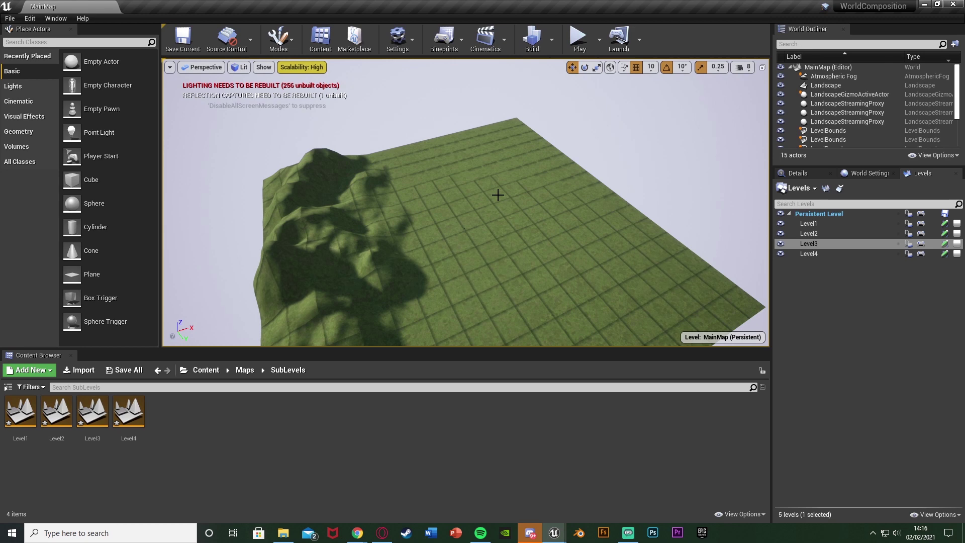
Step: Look over the sculpted landscape in the viewport from several angles, checking its separate tiles, and clear the selection
right_drag(498, 195, 496, 195)
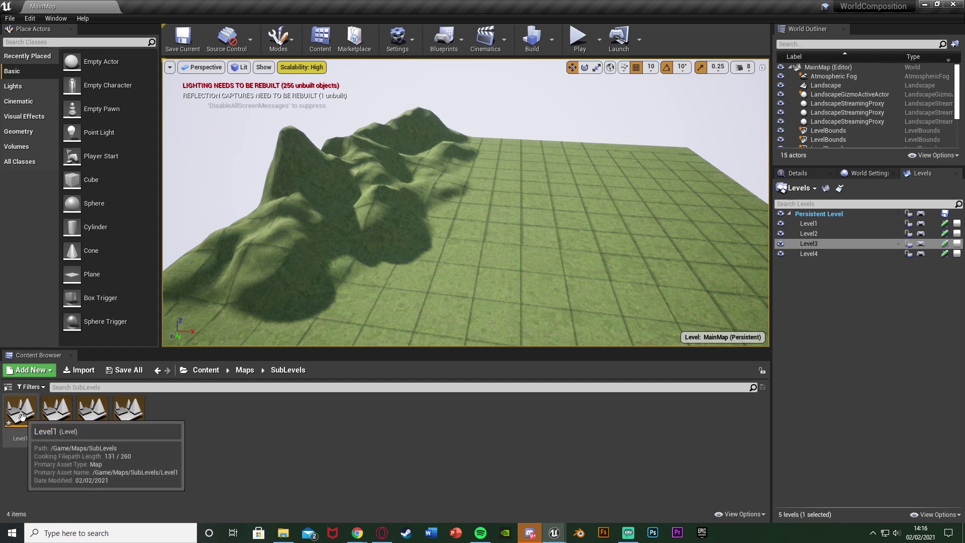
right_drag(323, 274, 323, 273)
right_drag(519, 241, 519, 241)
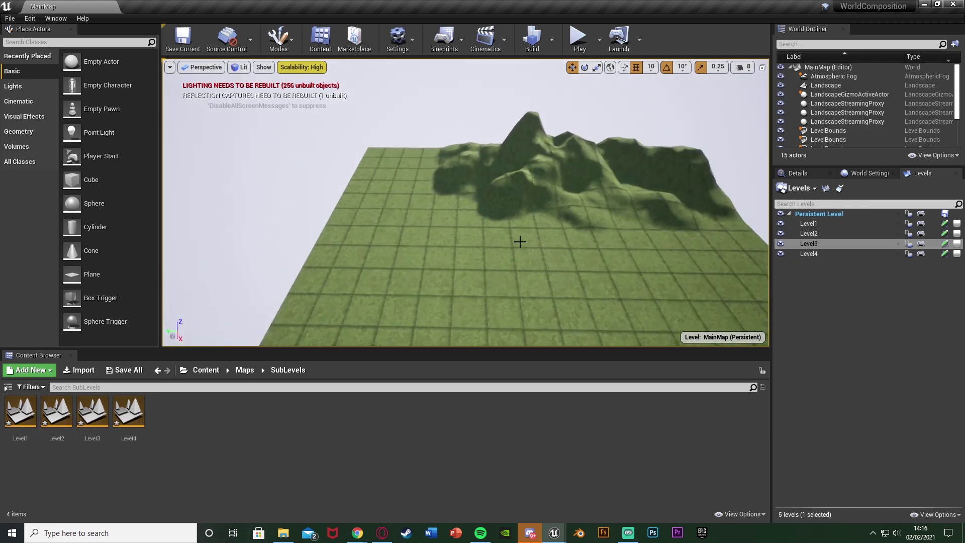
click(519, 241)
right_drag(602, 207, 603, 207)
click(603, 207)
click(424, 209)
right_drag(424, 209, 454, 225)
click(454, 223)
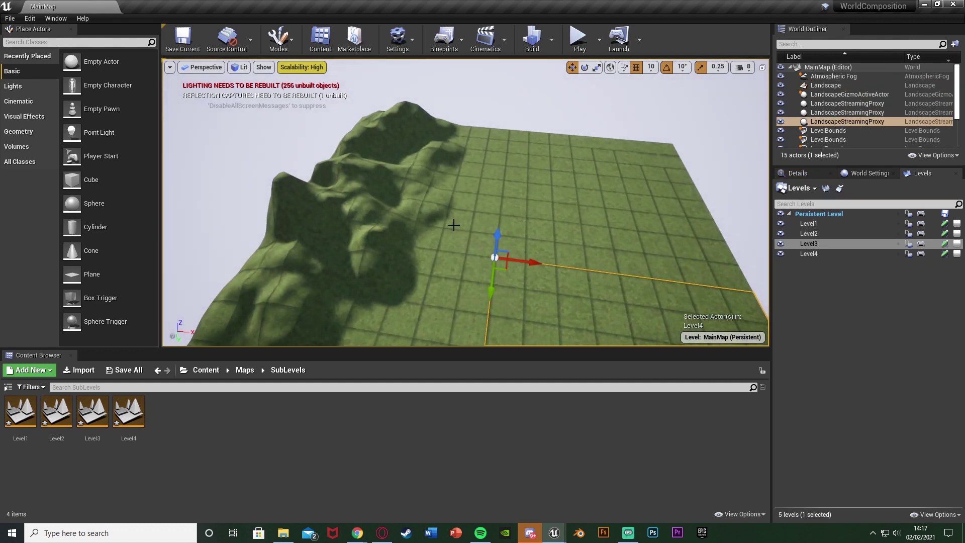
key(Escape)
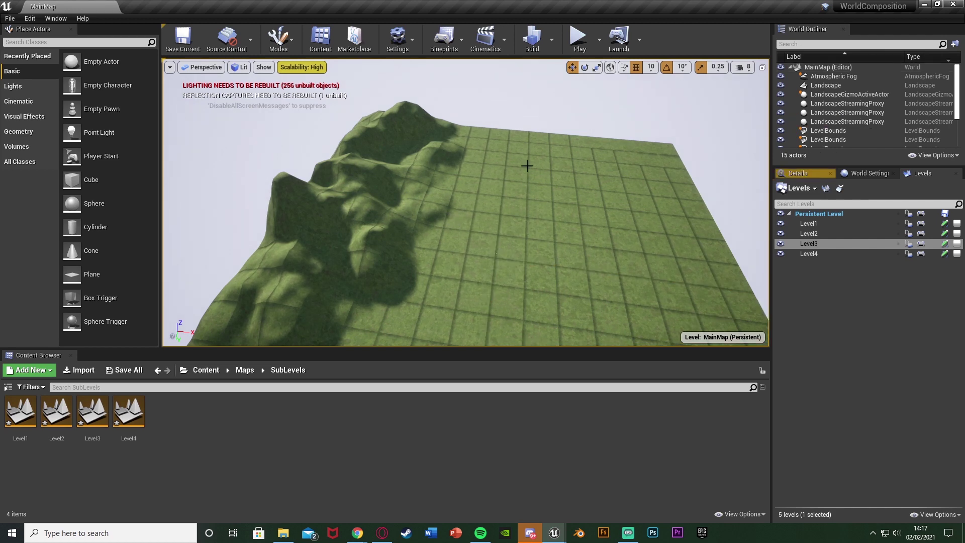
right_drag(582, 224, 582, 224)
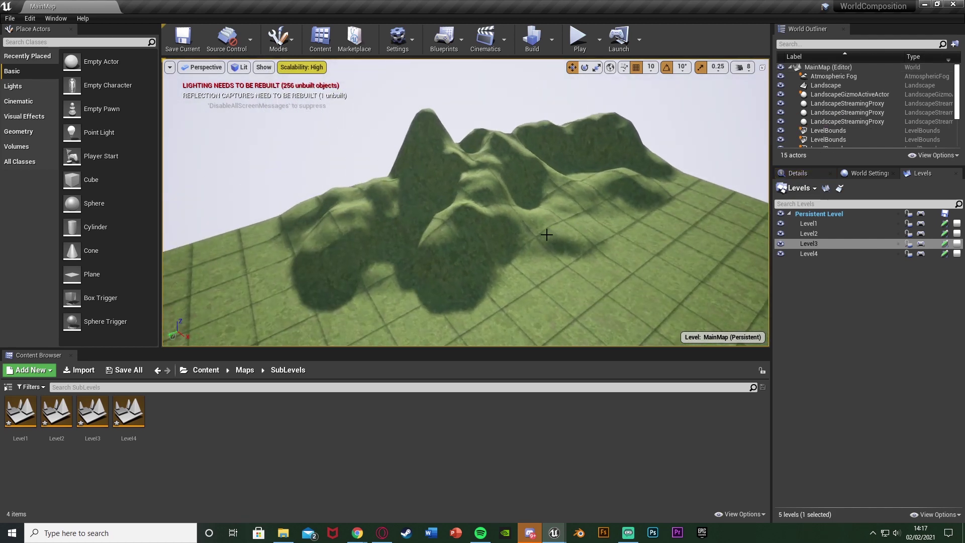
Step: Examine the outer world bounds around the four tiles in World Composition, viewing the map at a scale of several kilometres
mouse_move(556, 537)
click(605, 488)
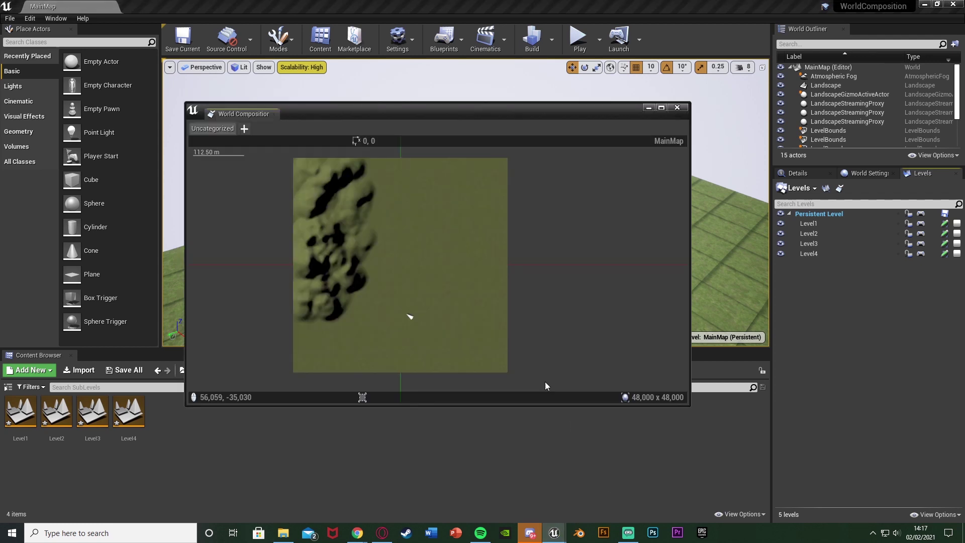
right_click(477, 307)
click(630, 246)
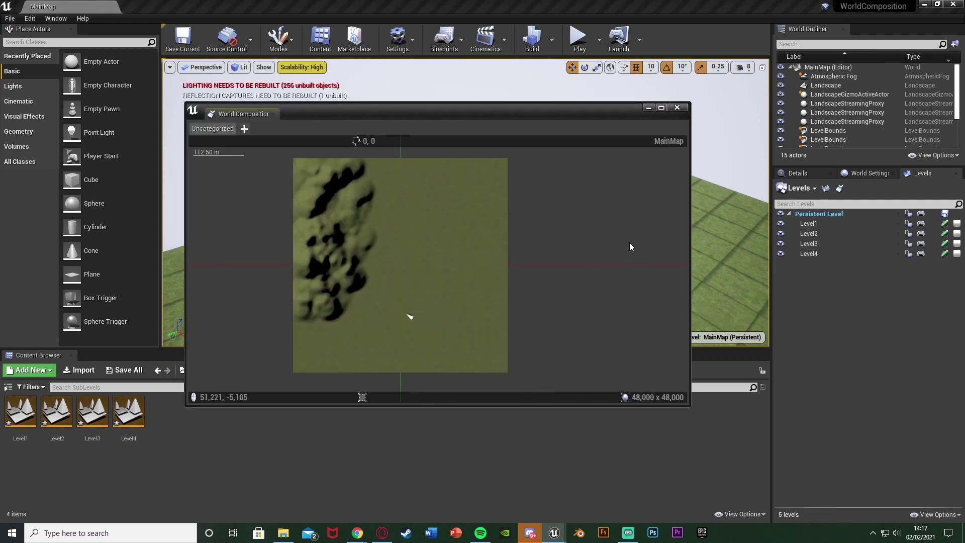
scroll(598, 250, down, 8)
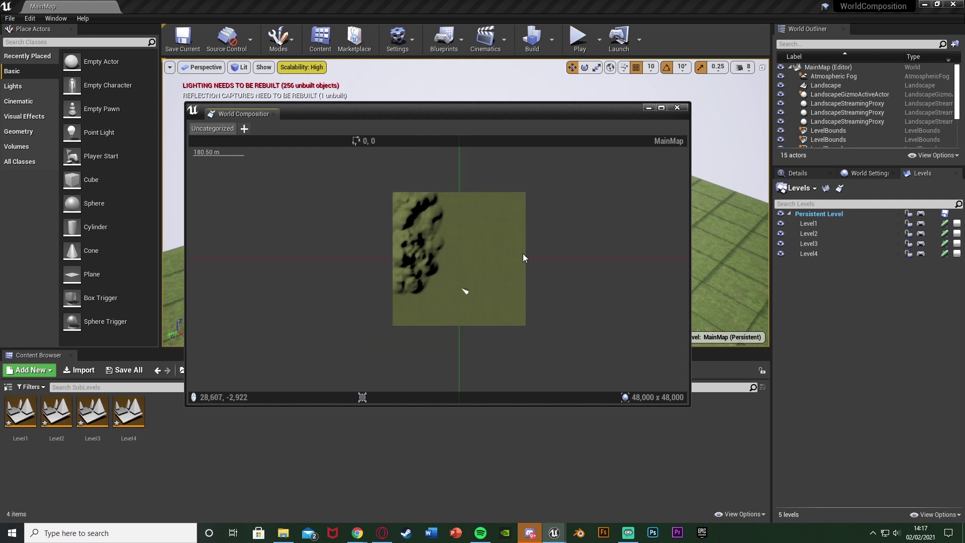
scroll(497, 258, down, 8)
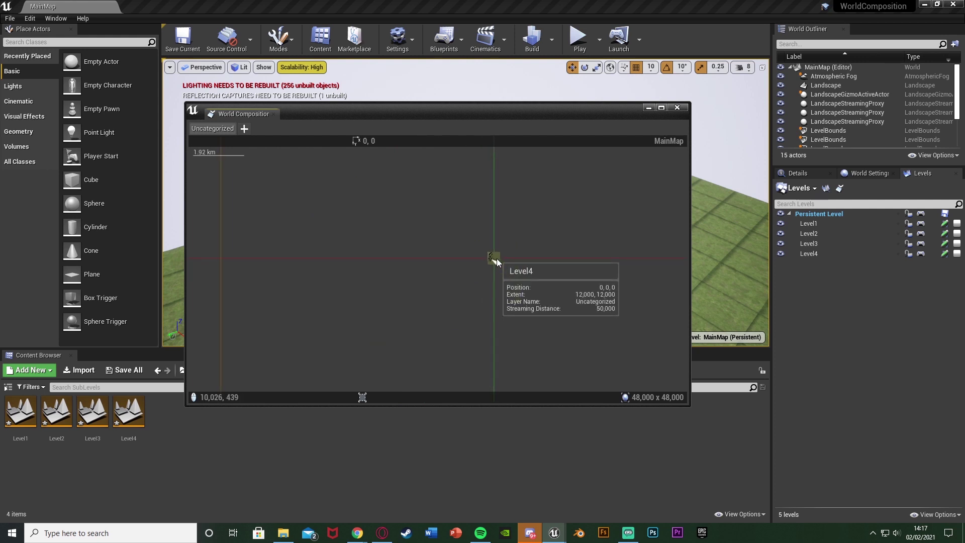
right_drag(495, 260, 445, 271)
scroll(445, 270, down, 2)
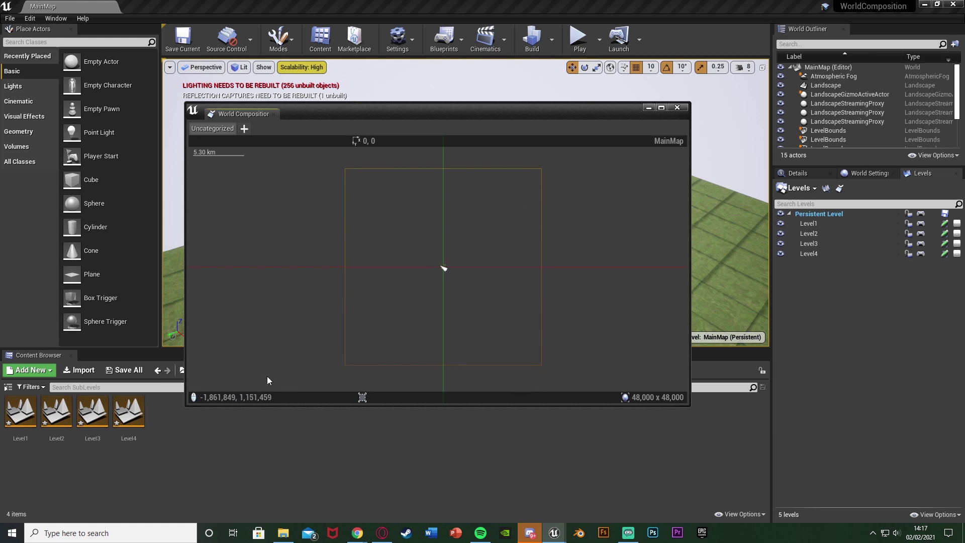
right_drag(418, 224, 263, 211)
scroll(200, 153, down, 1)
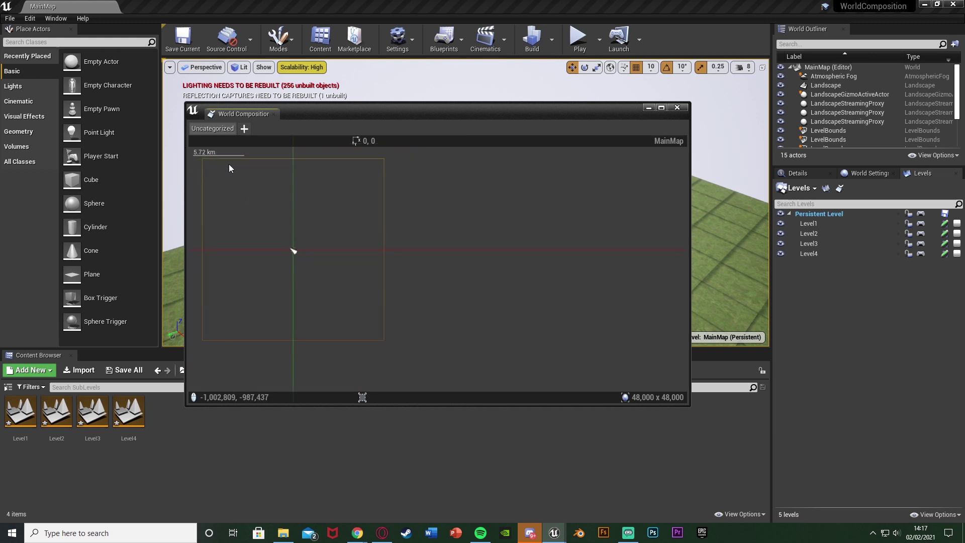
scroll(290, 214, down, 1)
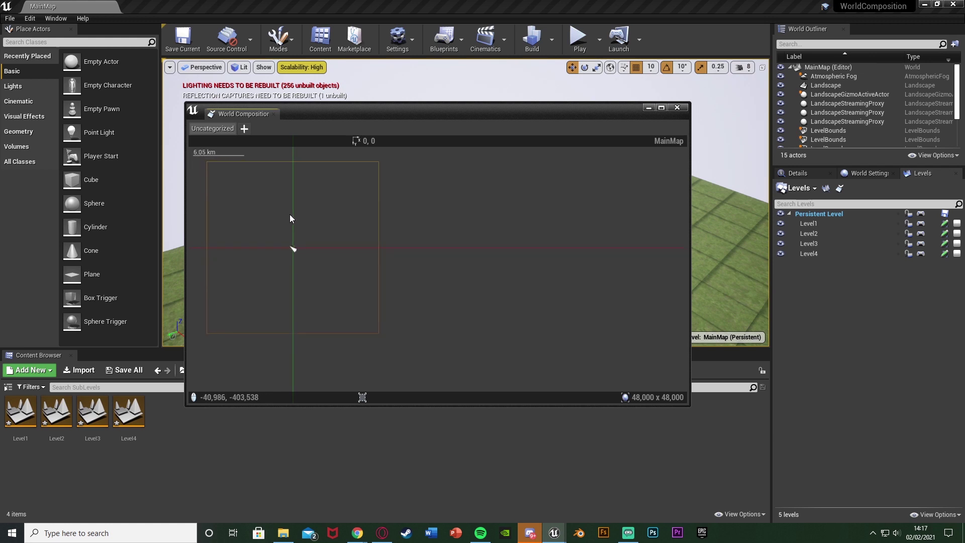
mouse_move(348, 225)
right_down()
mouse_move(326, 215)
mouse_move(336, 220)
right_up()
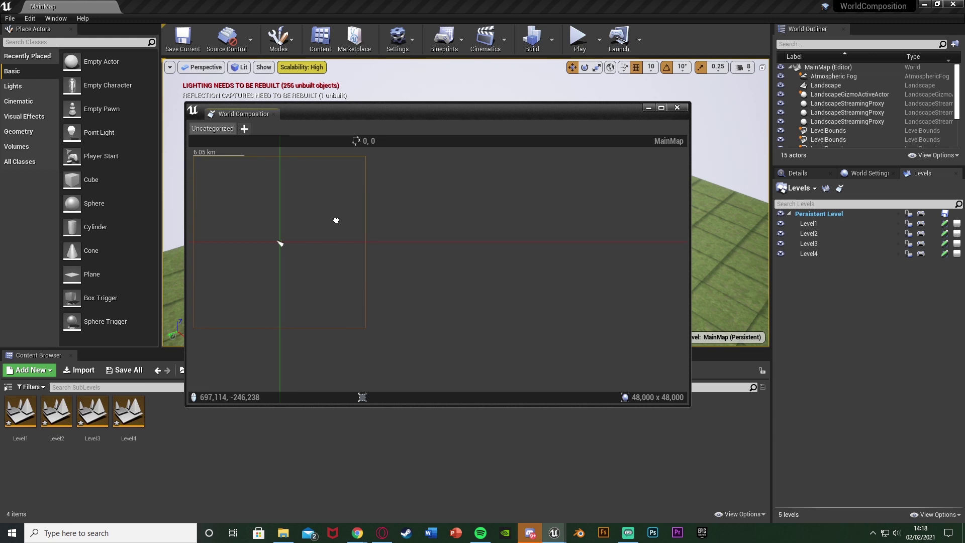
Step: Examine the outer world bounds around the origin, and inspect the four landscape tiles and Level1's tile details up close
right_drag(336, 220, 412, 241)
right_drag(354, 291, 345, 257)
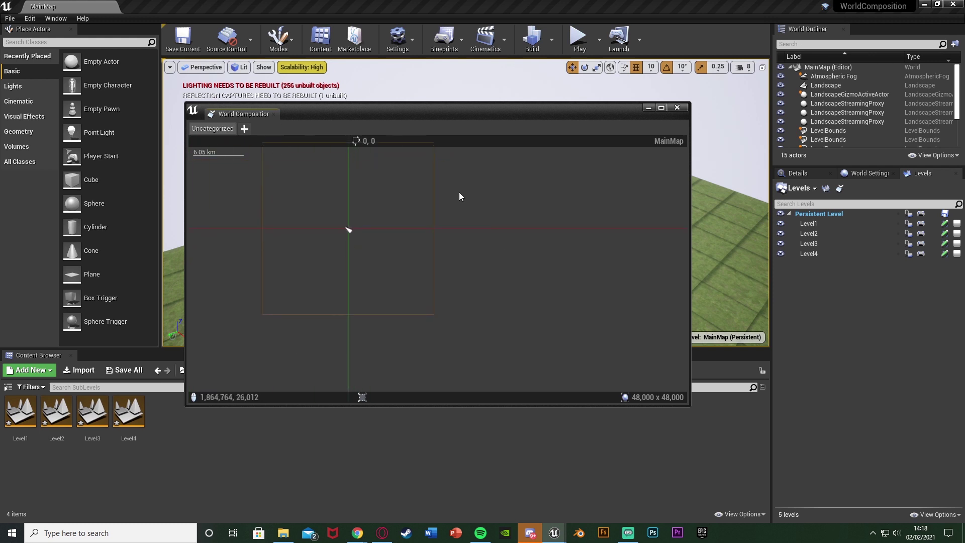
right_drag(433, 190, 432, 232)
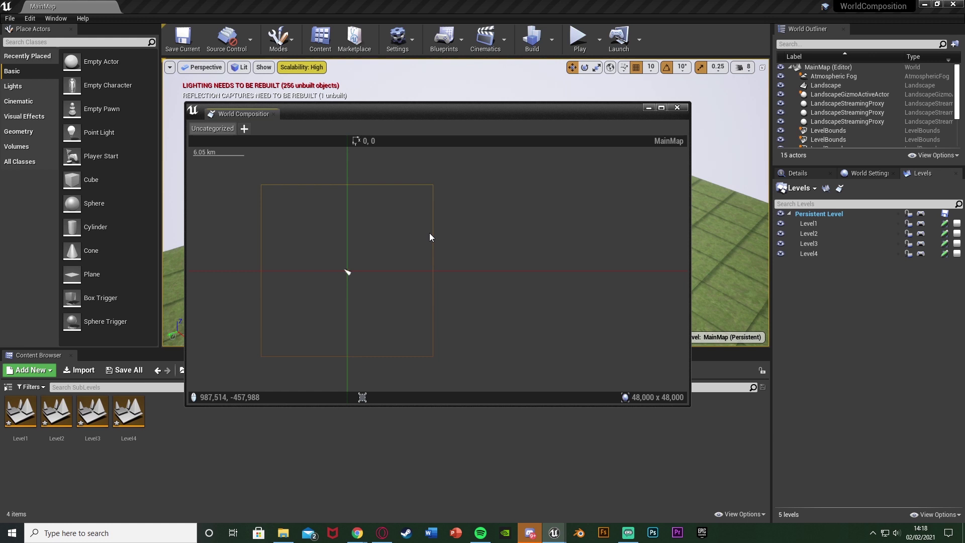
scroll(316, 271, up, 3)
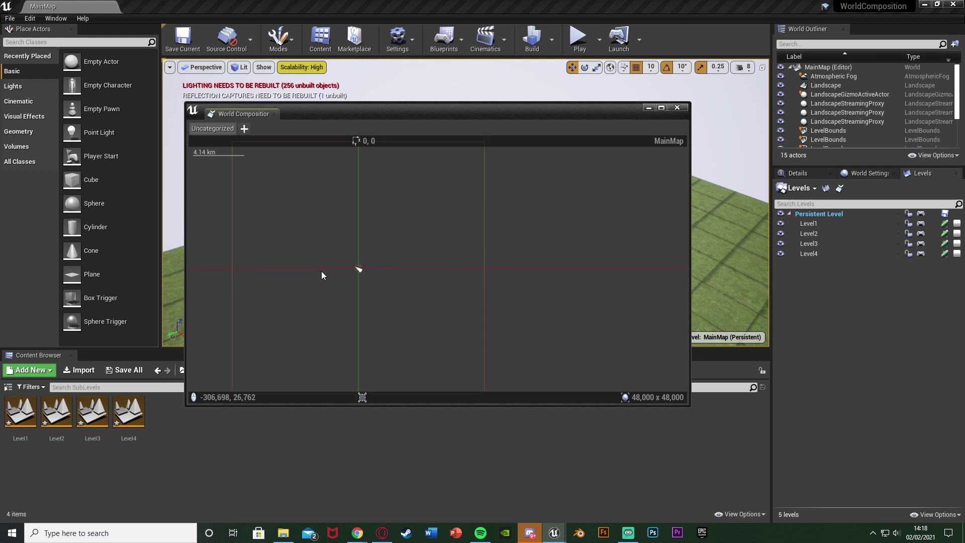
scroll(358, 267, up, 3)
mouse_move(368, 268)
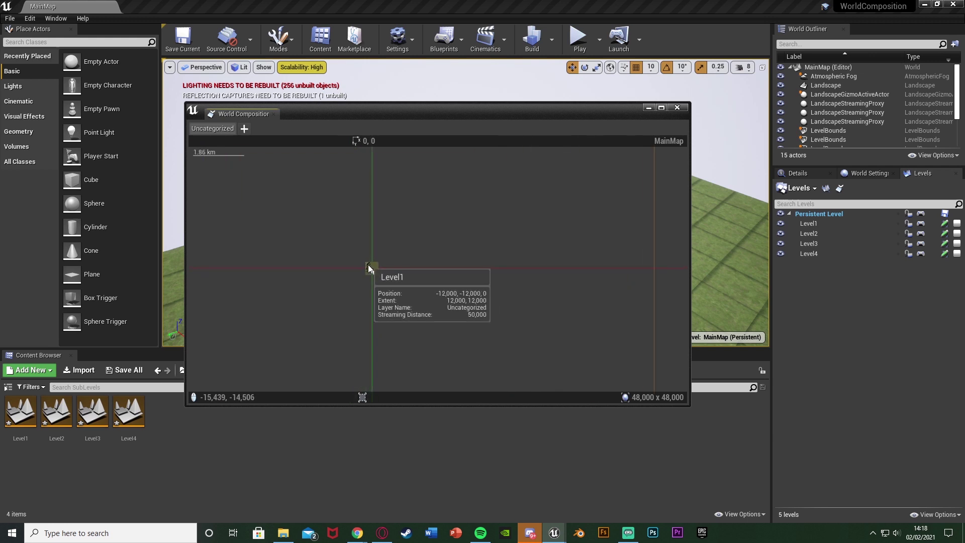
scroll(367, 264, up, 6)
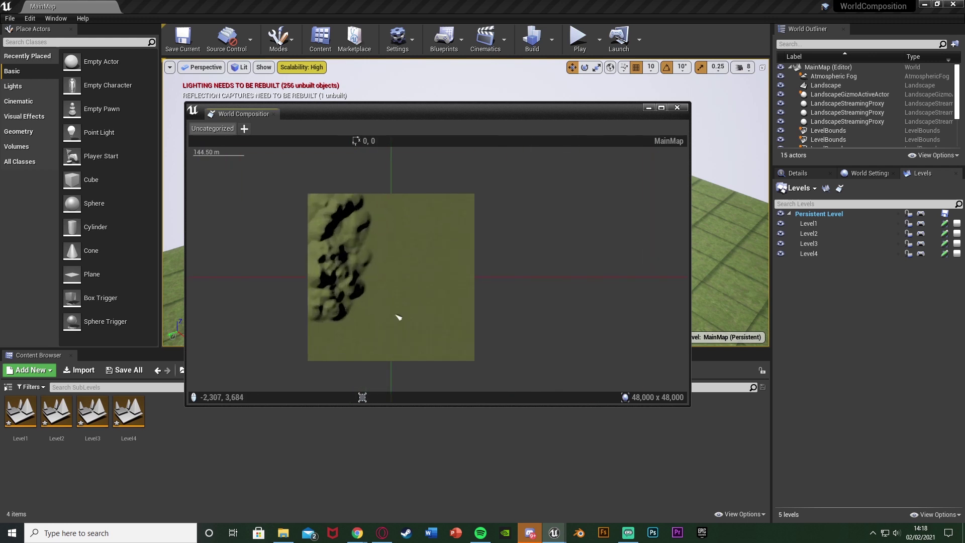
scroll(364, 253, down, 2)
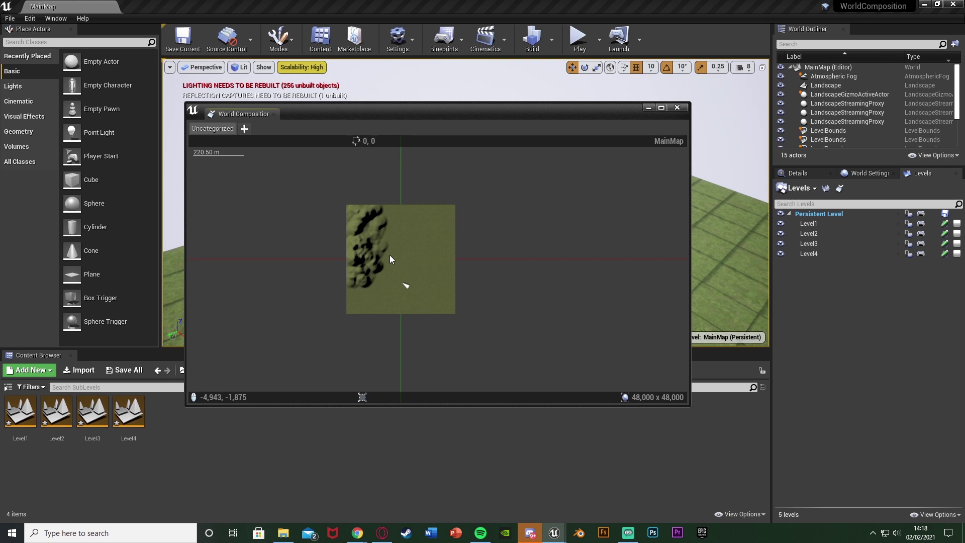
scroll(390, 260, up, 1)
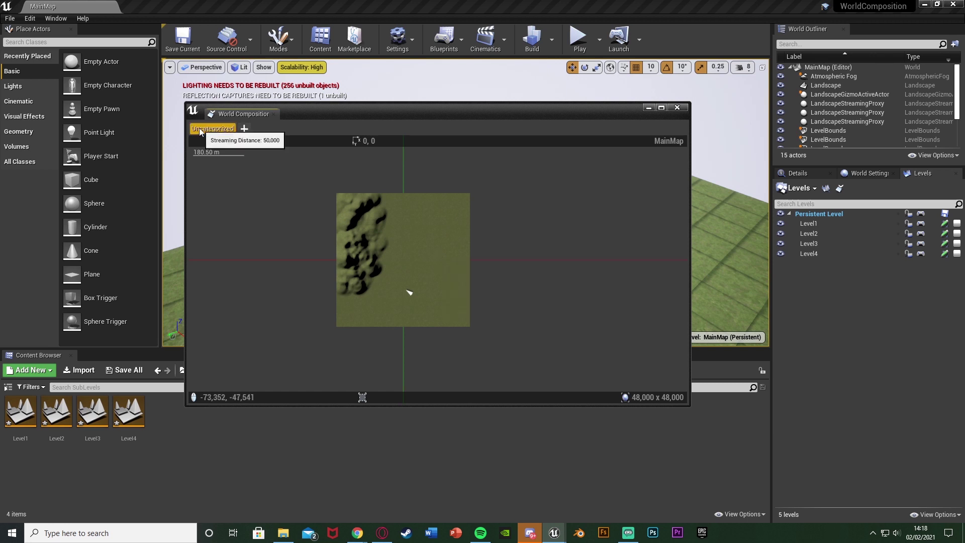
Step: Create a World Composition layer named SD_10K with a streaming distance of 10000 and filter the map to it
click(245, 129)
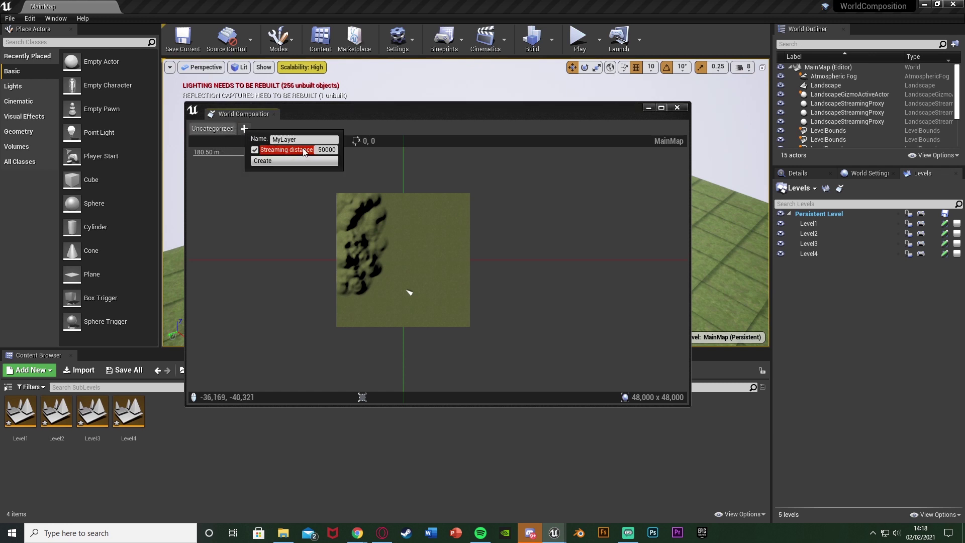
click(316, 139)
text(SD_10K)
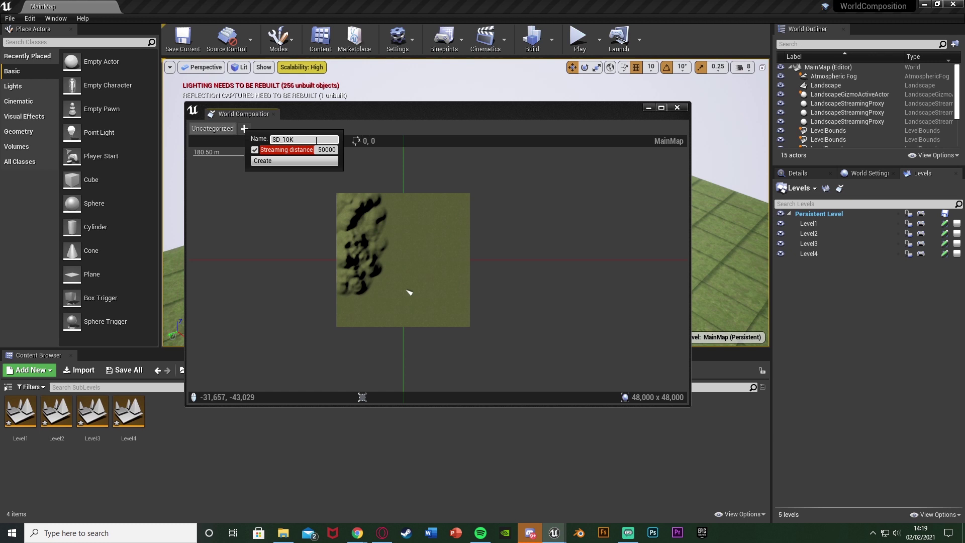
click(322, 150)
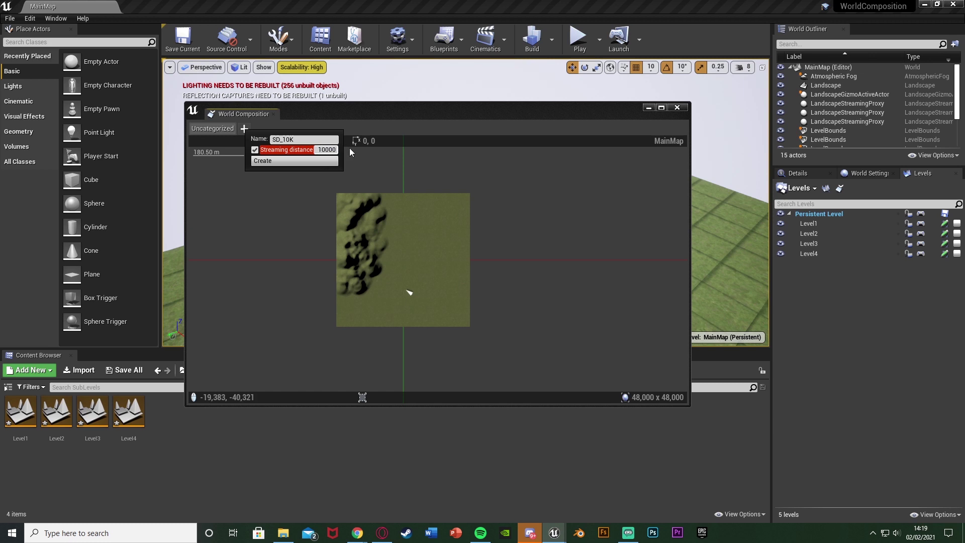
click(294, 160)
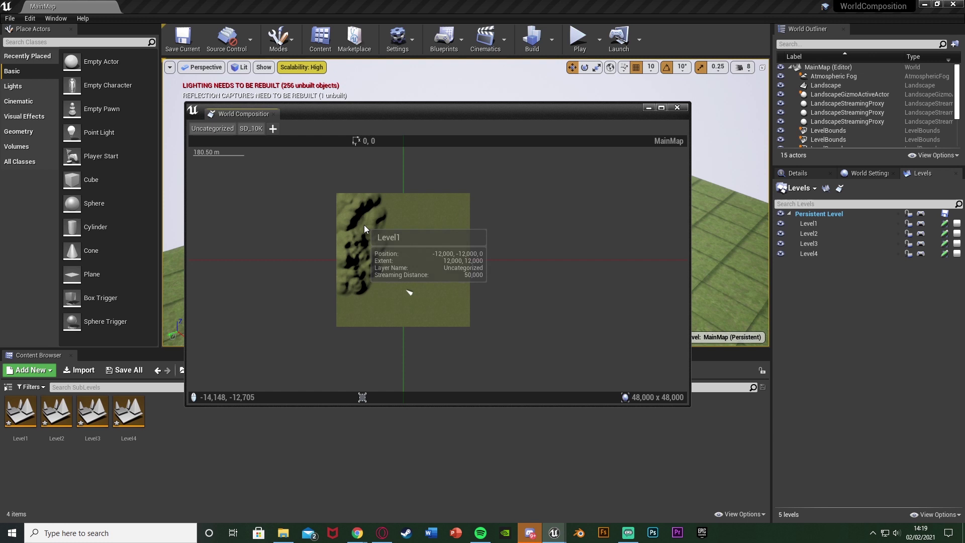
click(247, 129)
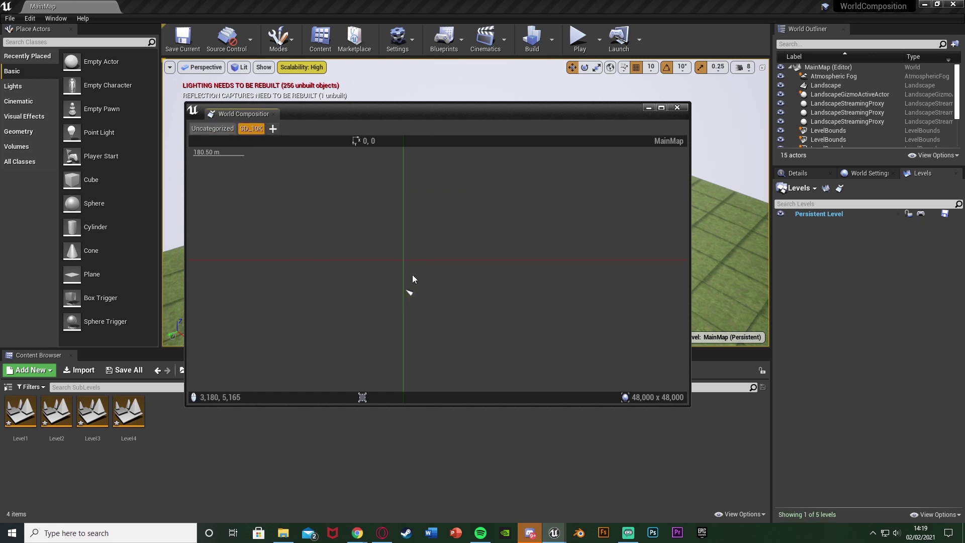
Step: Assign all four Uncategorized tiles, Level1 to Level4, to the SD_10K layer and show that layer's tiles
click(209, 130)
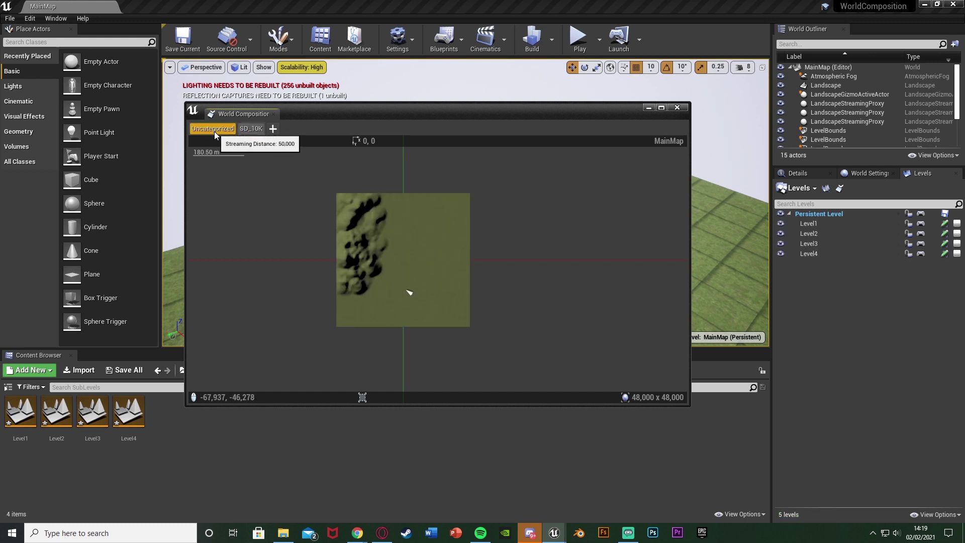
click(386, 212)
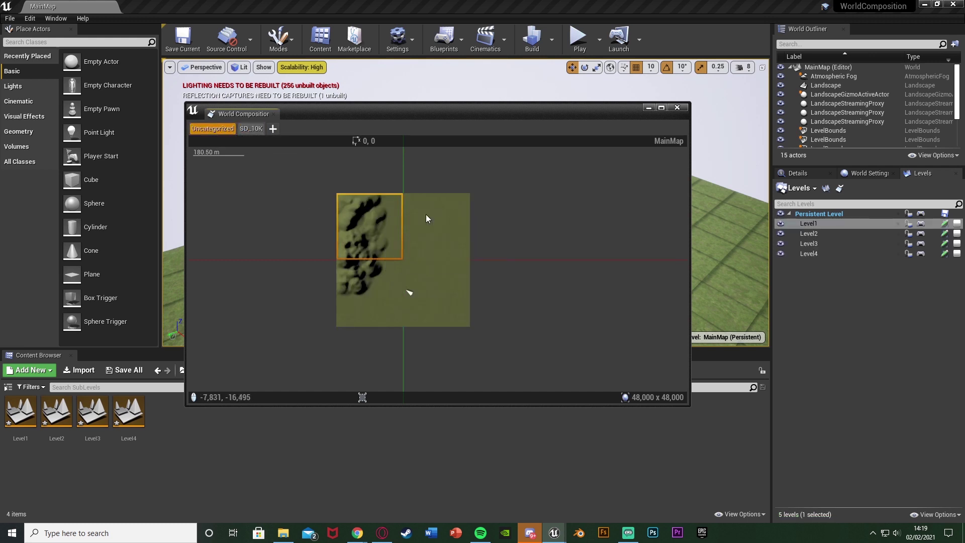
ctrl+click(431, 221)
ctrl+click(442, 276)
ctrl+click(362, 287)
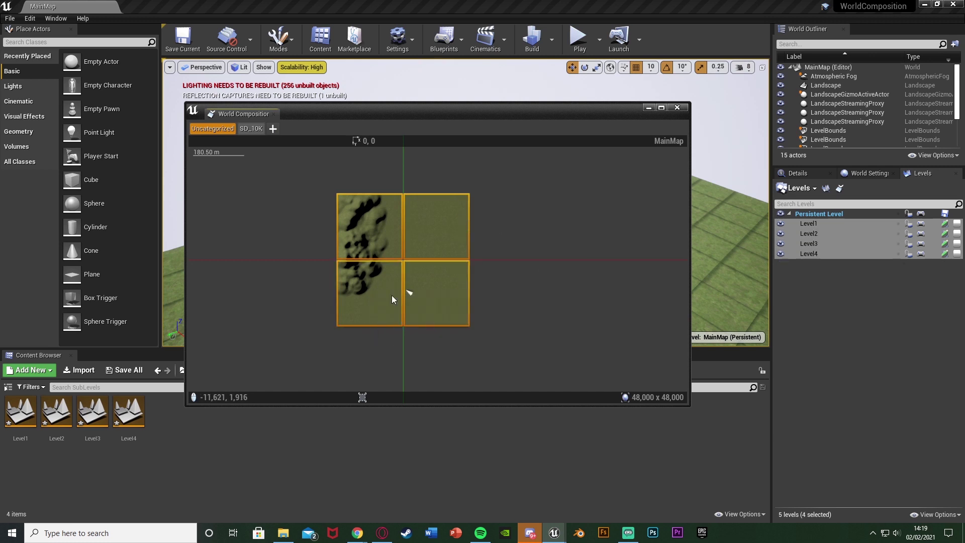
right_click(365, 234)
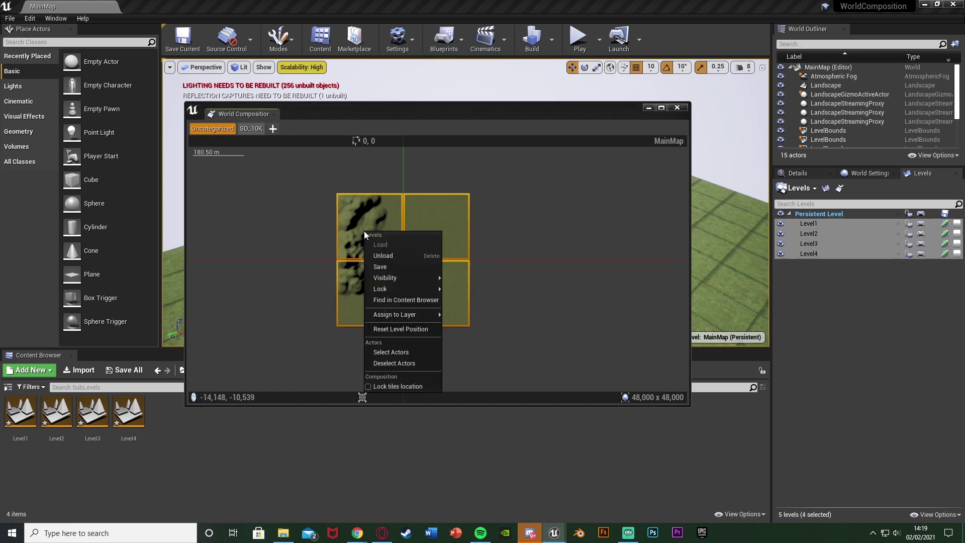
mouse_move(413, 314)
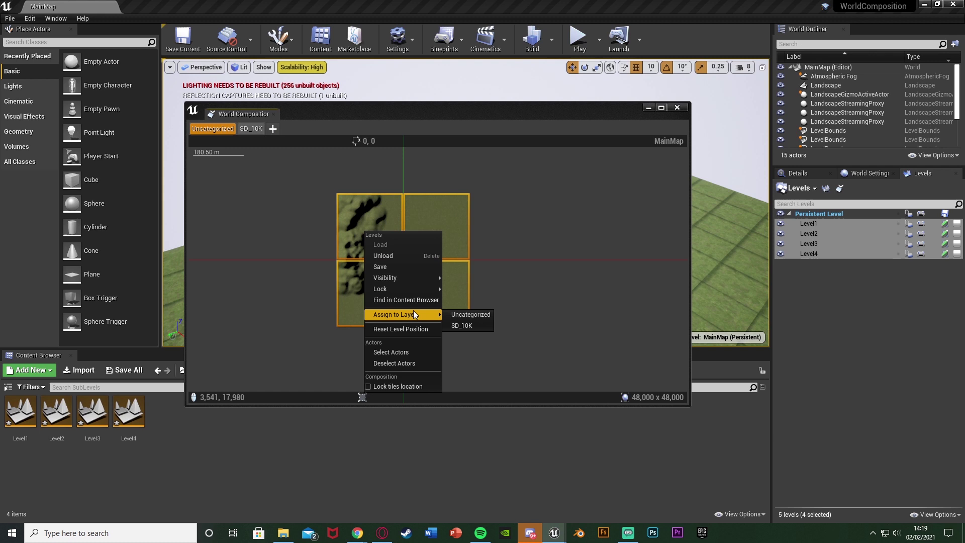
click(463, 324)
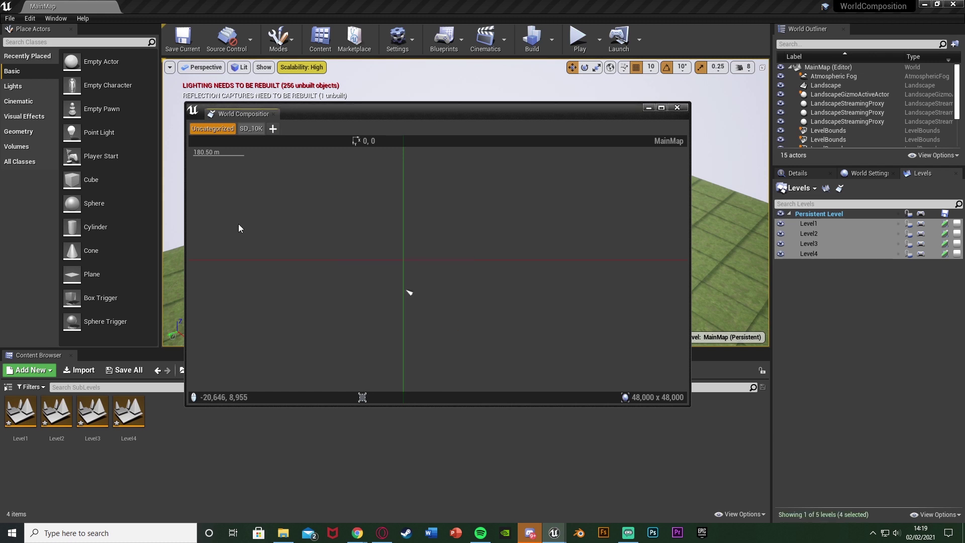
click(251, 128)
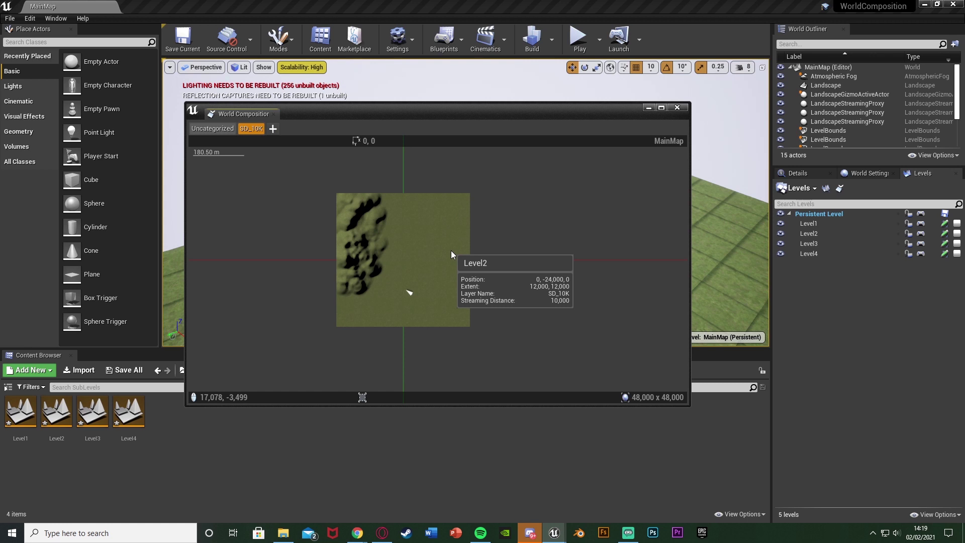
Step: Close World Composition, play the map, and run the character around the junction where the four landscape tiles meet
click(677, 108)
click(578, 38)
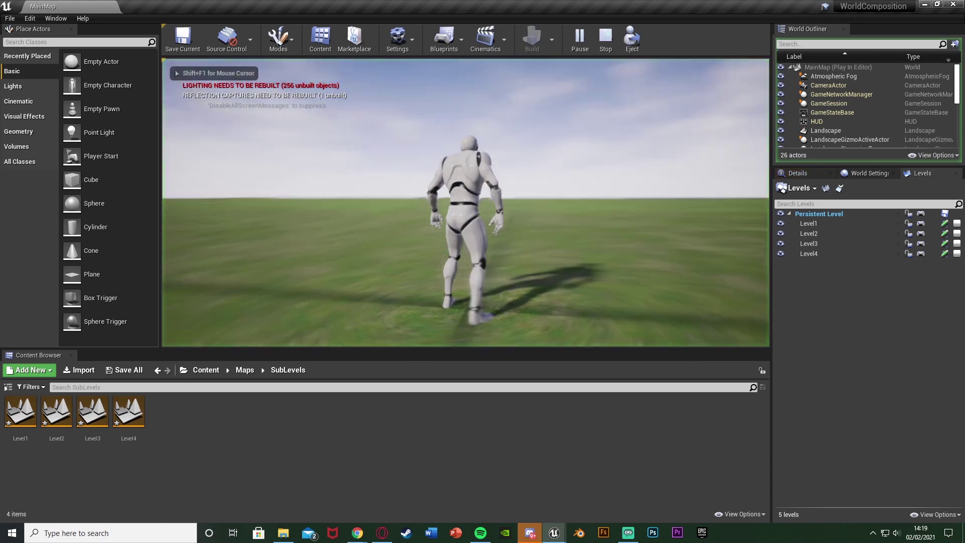
key(w)
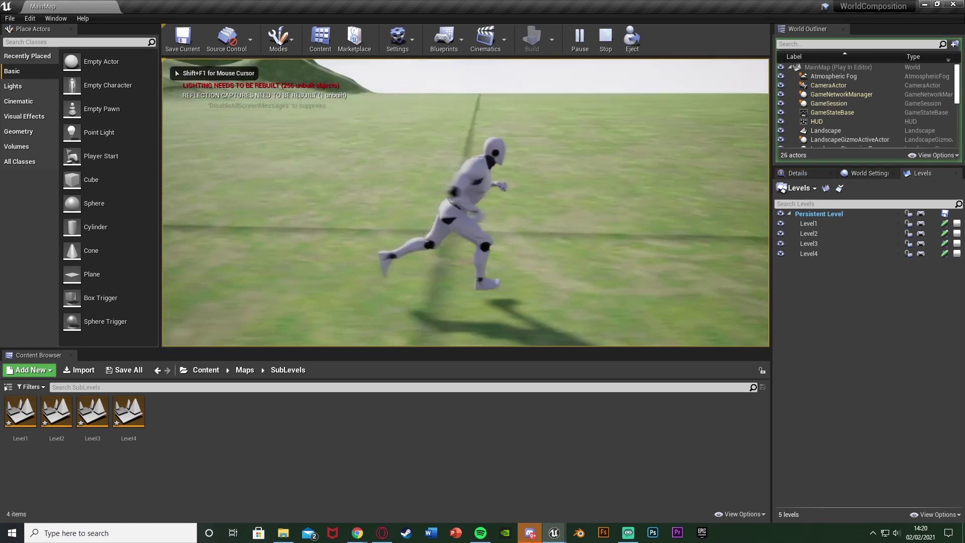
key(s)
key(d)
key(w)
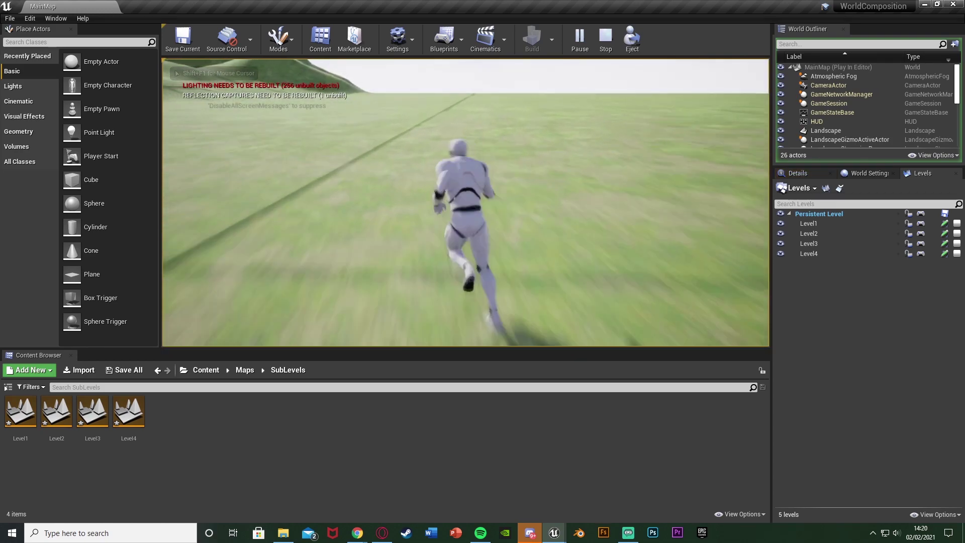
key(s)
key(w)
key(s)
key(a)
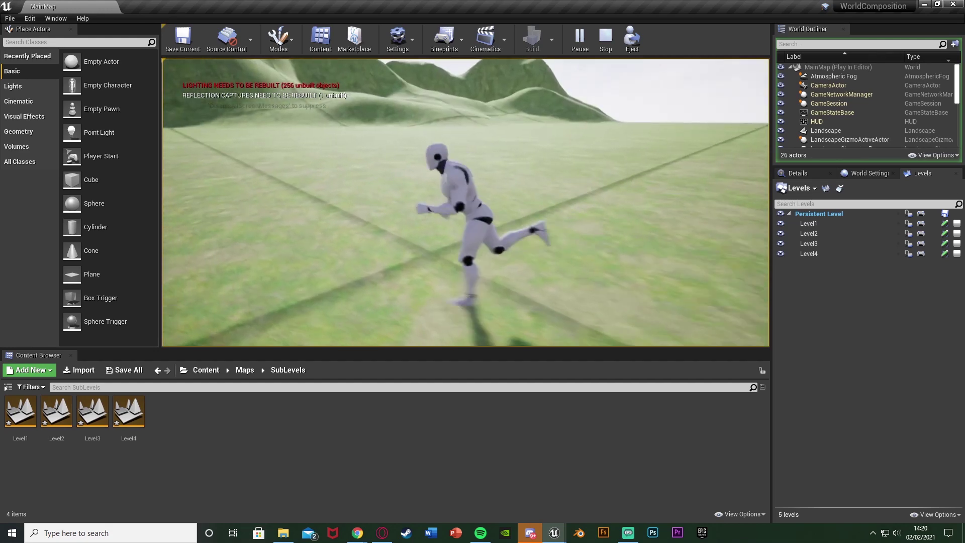
key(w)
key(s)
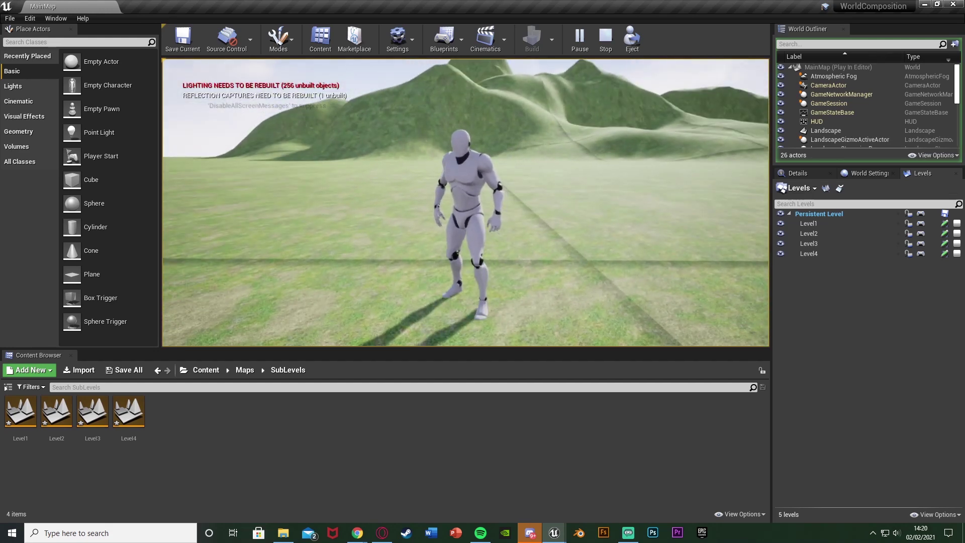
key(w)
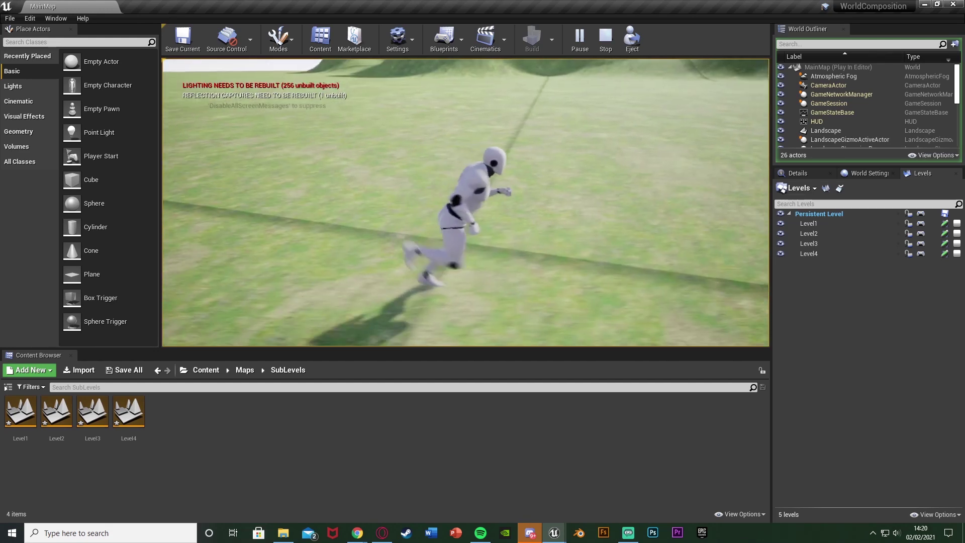
key(d)
key(s)
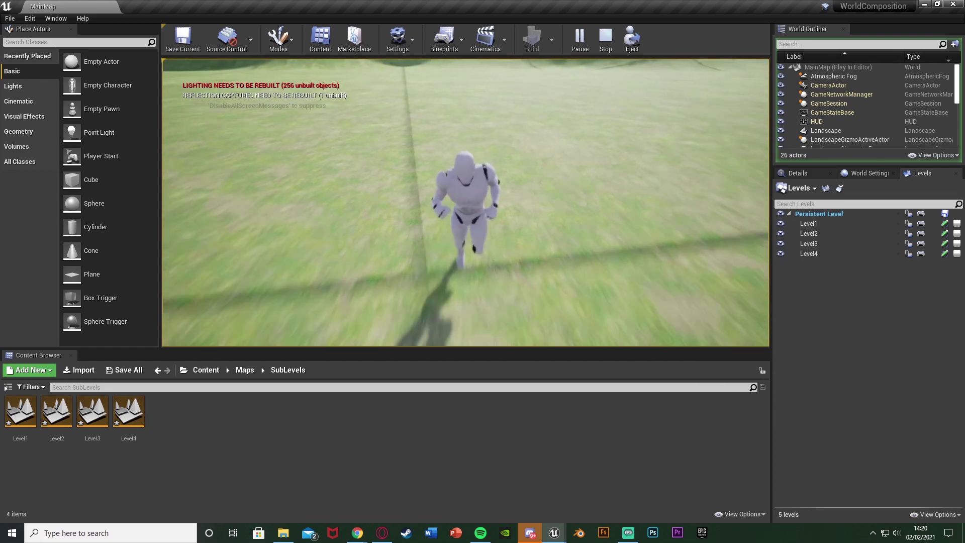
key(a)
key(d)
key(w)
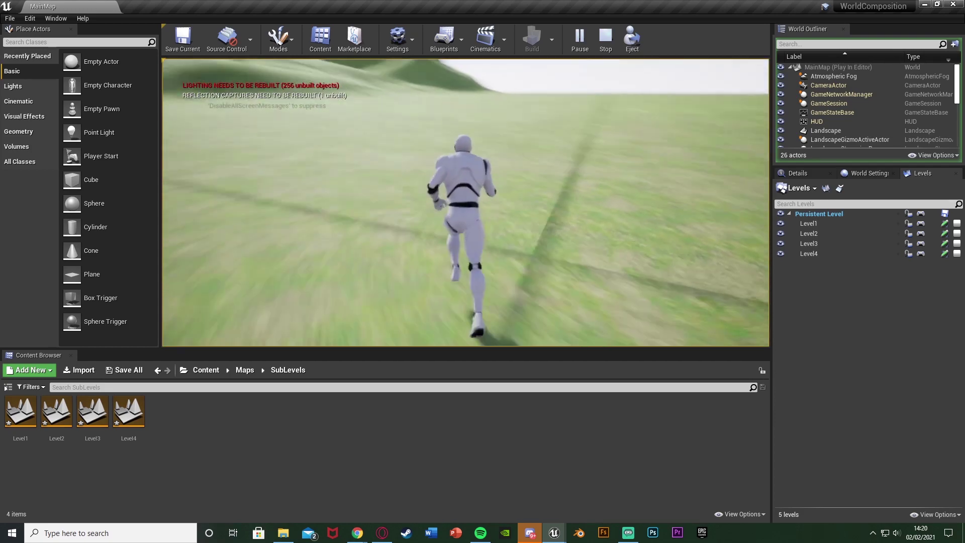
key(s)
key(a)
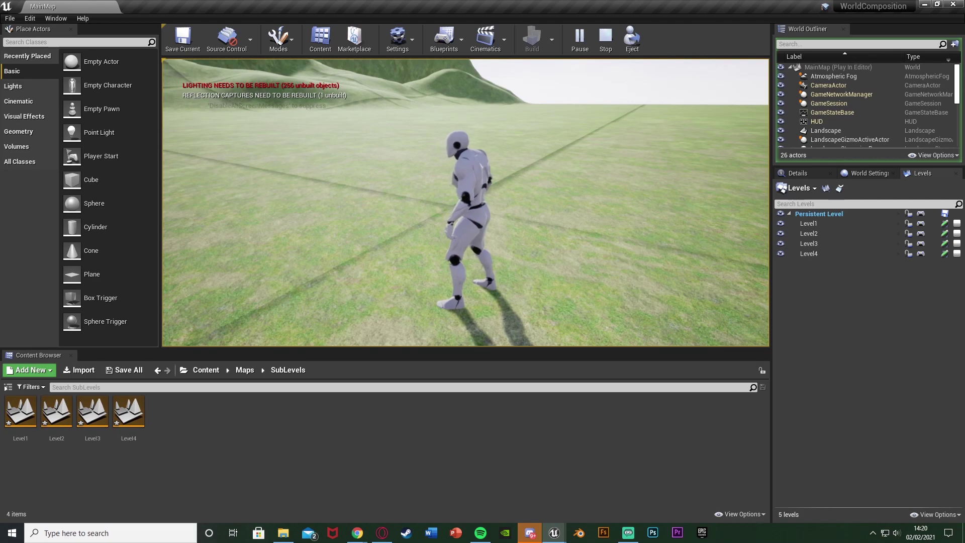
Step: Run the character away from the four-tile junction into Level4, watching which sublevels stay loaded in the Levels list
key(a)
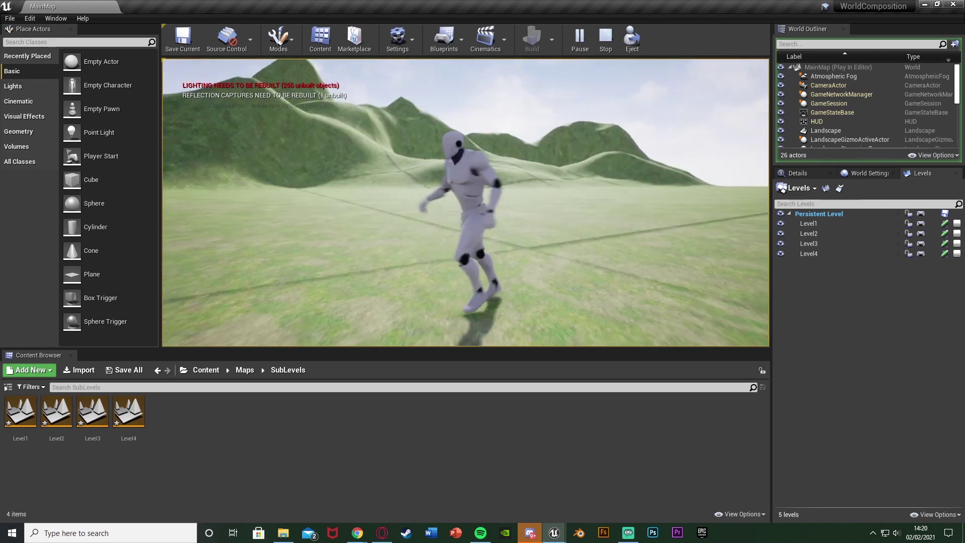
key(a)
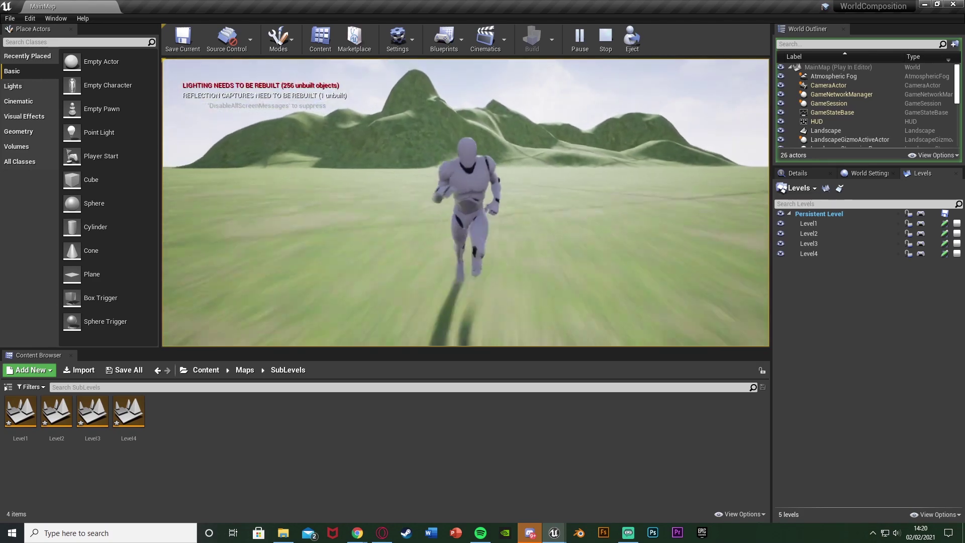
key(s)
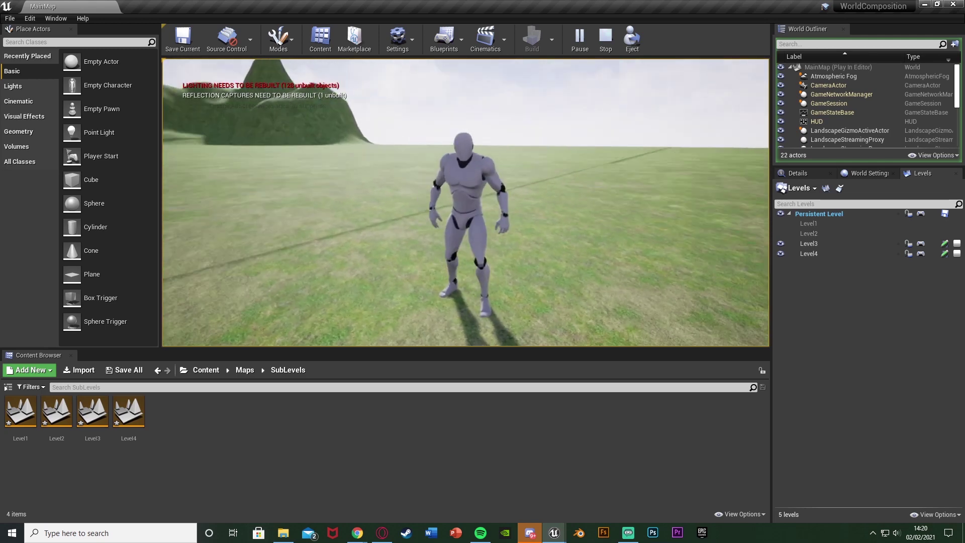
key(a)
key(s)
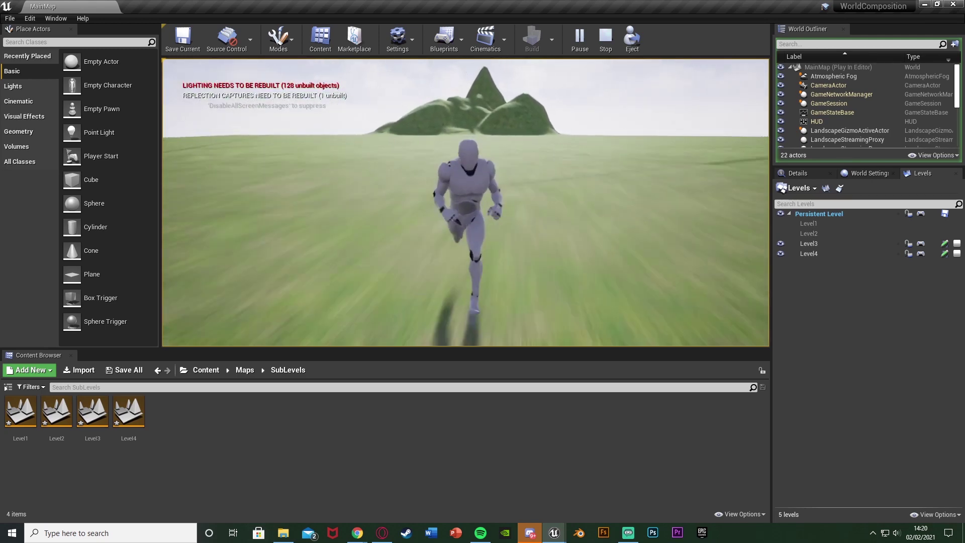
key(a)
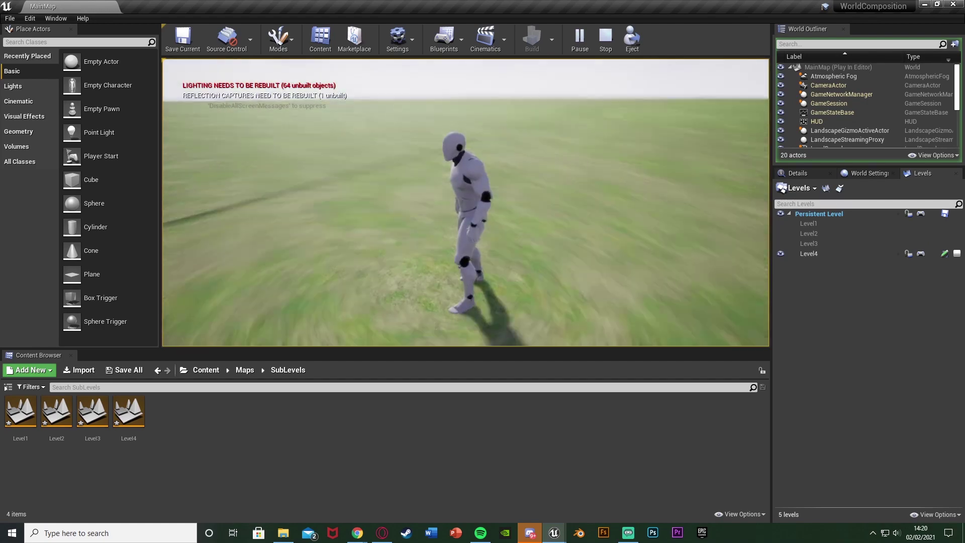
key(w)
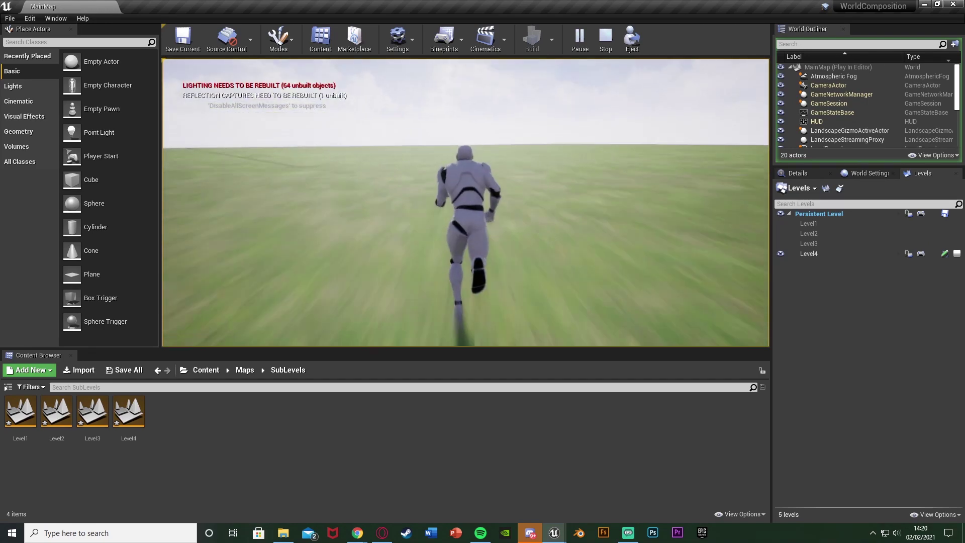
Step: Run back across the tile borders to check how Level1 to Level4 stream in and out, and end the play session
key(d)
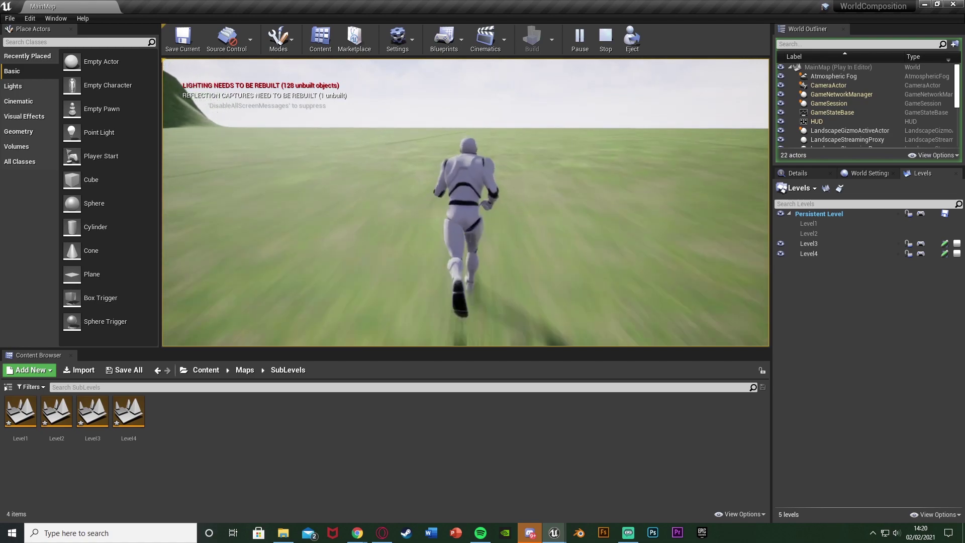
key(d)
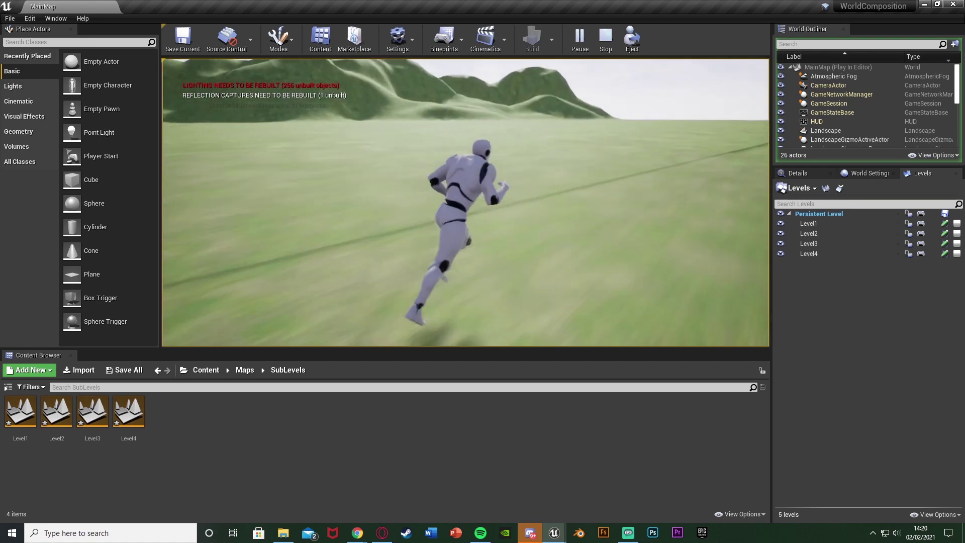
key(d)
key(d)
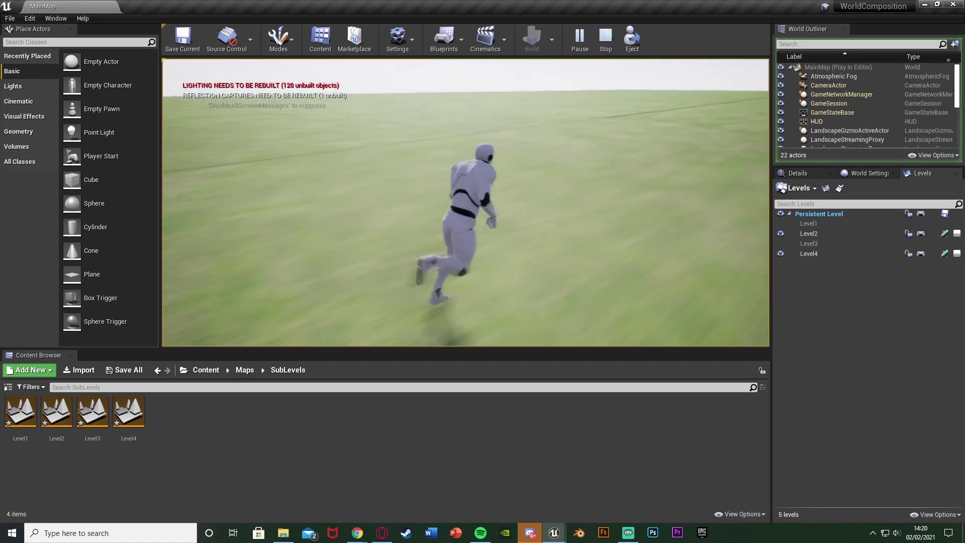
key(a)
key(d)
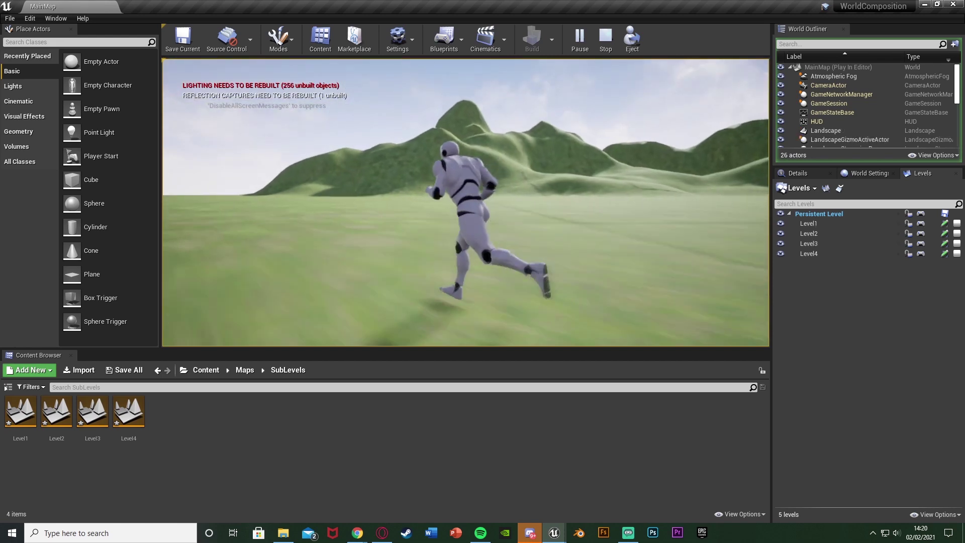
key(s)
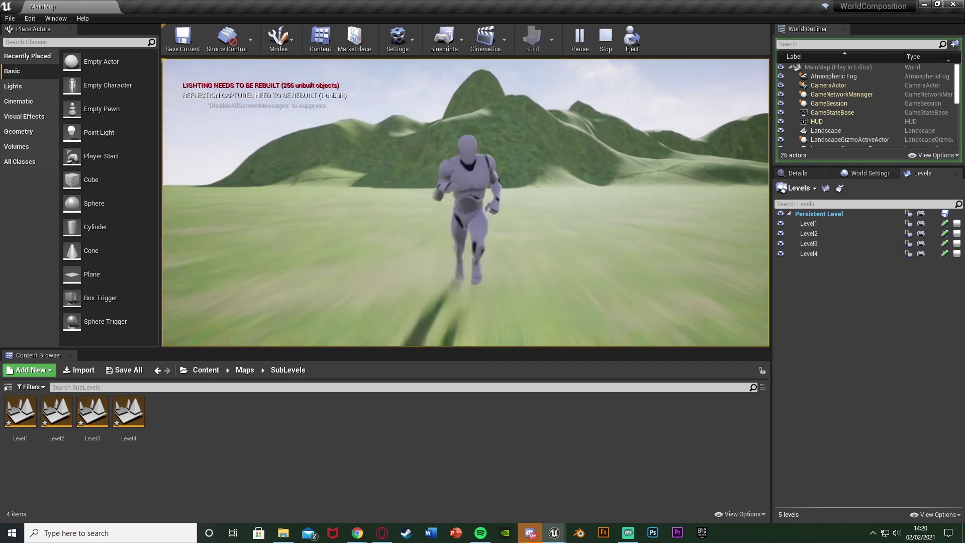
key(a)
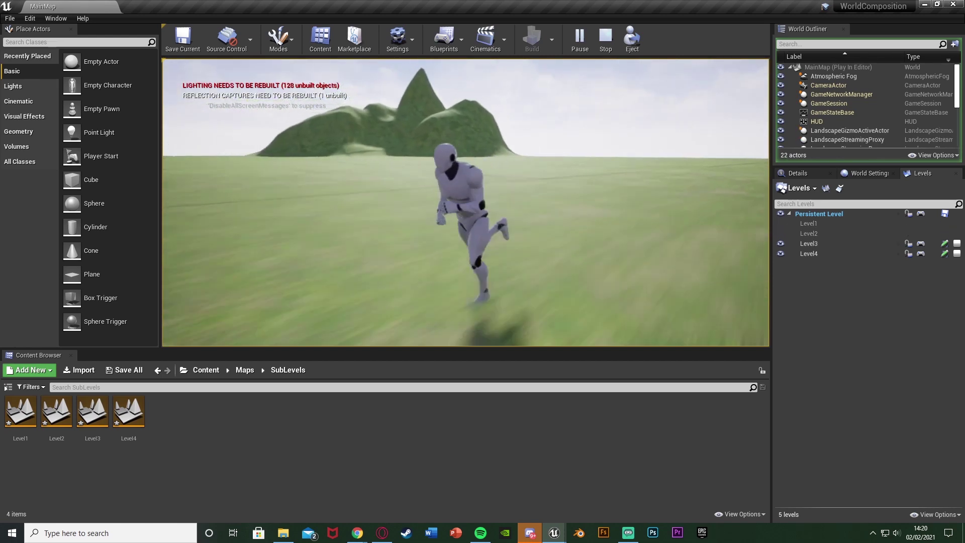
key(a)
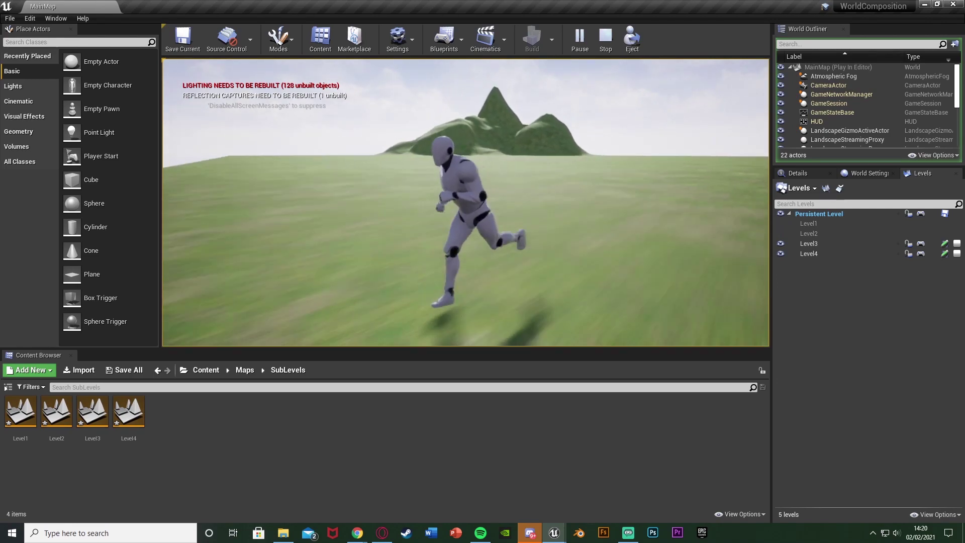
key(space)
key(Escape)
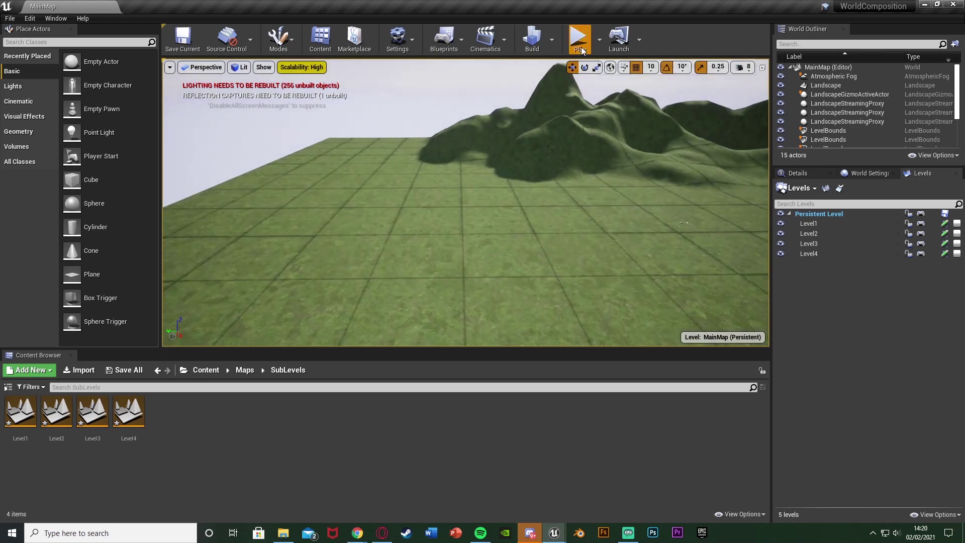
Step: Play the map again, run the character a short way from the start point to check the loaded tiles, and stop playing
click(580, 45)
key(s)
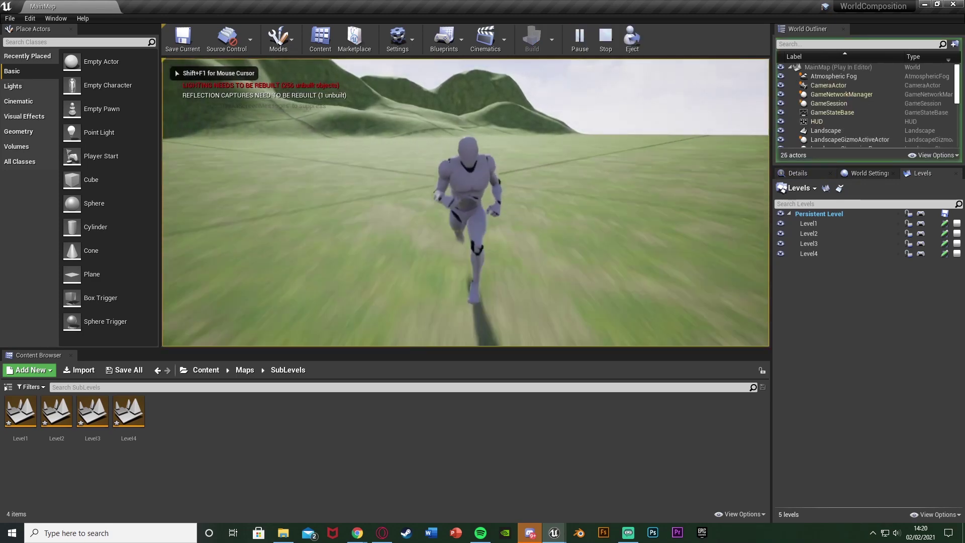
key(a)
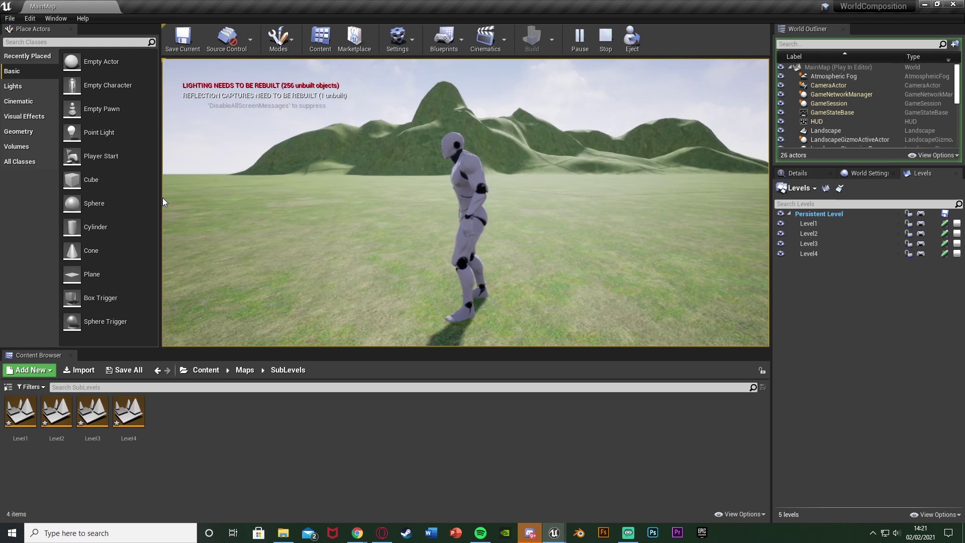
key(Escape)
Step: In World Composition, add an adjacent landscape level on the +X side of Level2 and save it as Level5 in SubLevels
right_drag(465, 202, 512, 181)
key(a)
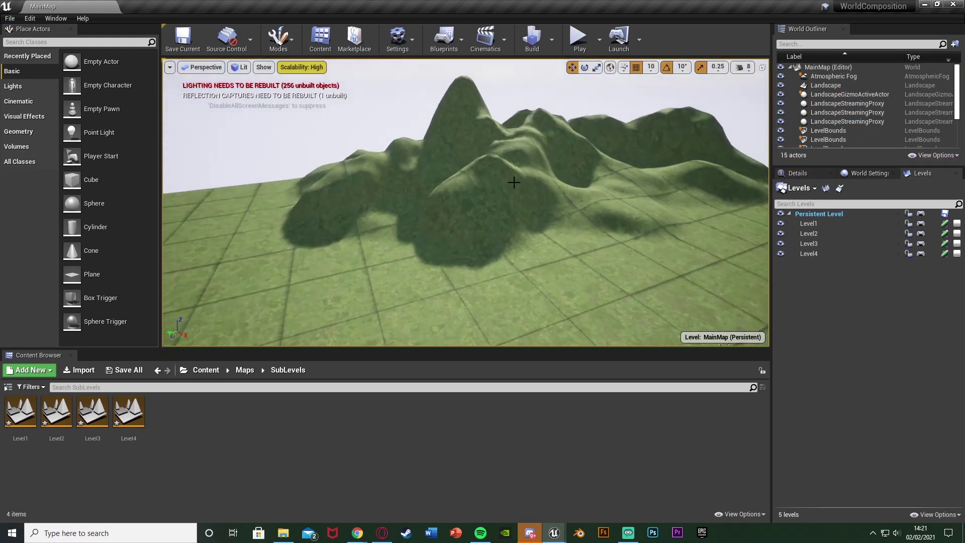
click(555, 533)
click(606, 483)
right_drag(416, 295, 395, 267)
scroll(433, 207, up, 2)
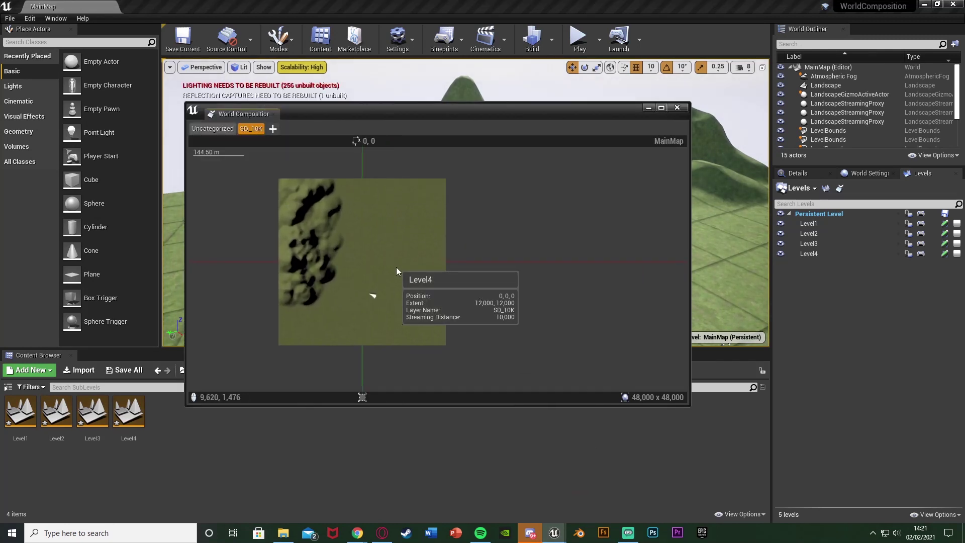
right_click(417, 230)
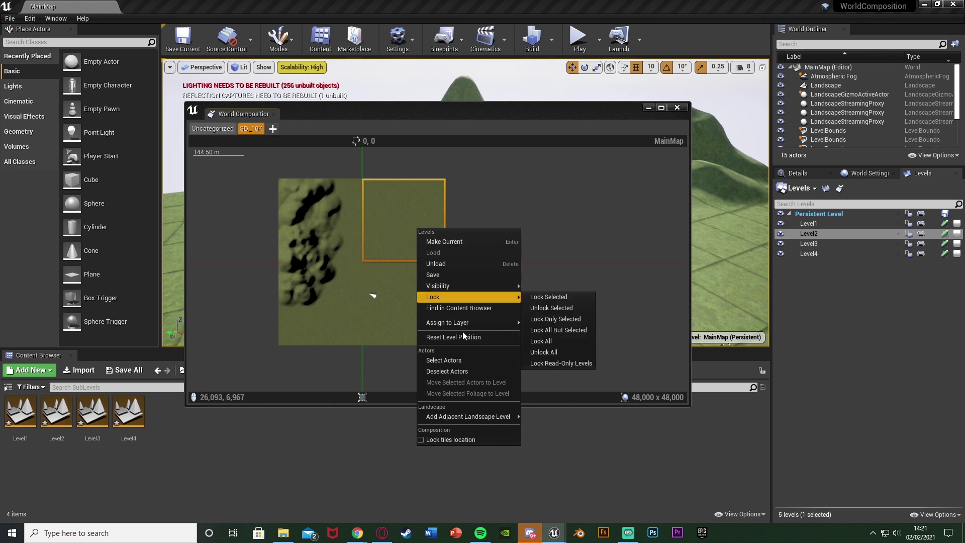
mouse_move(444, 418)
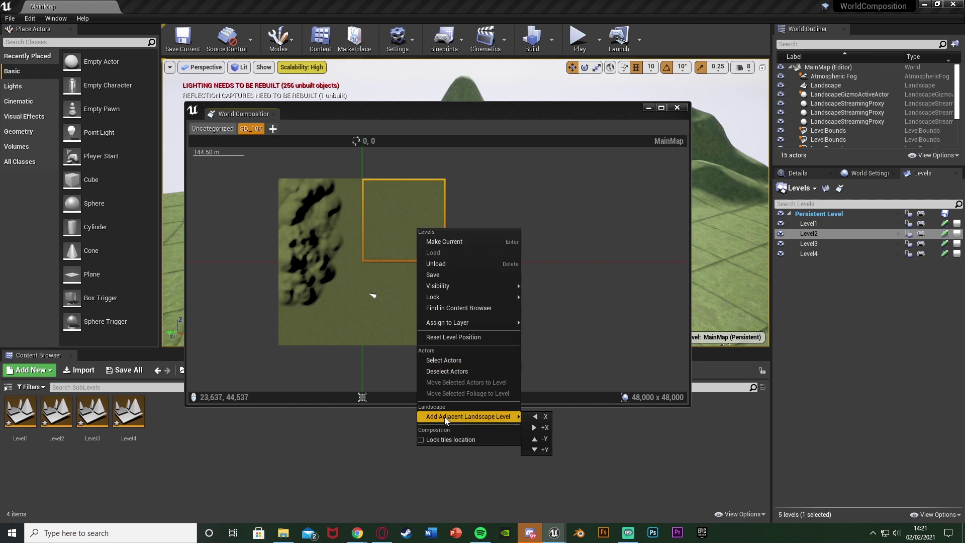
click(543, 427)
text(Lev)
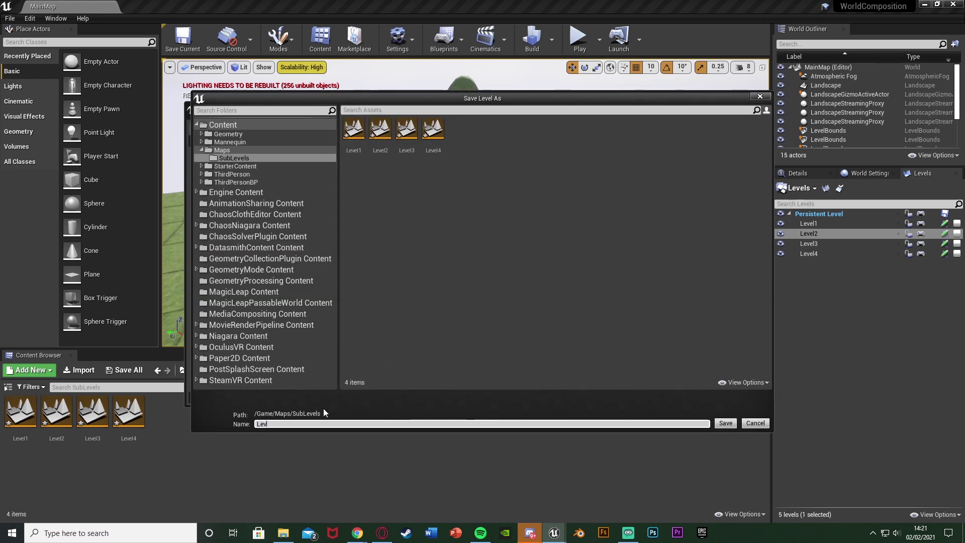
text(el5)
key(Return)
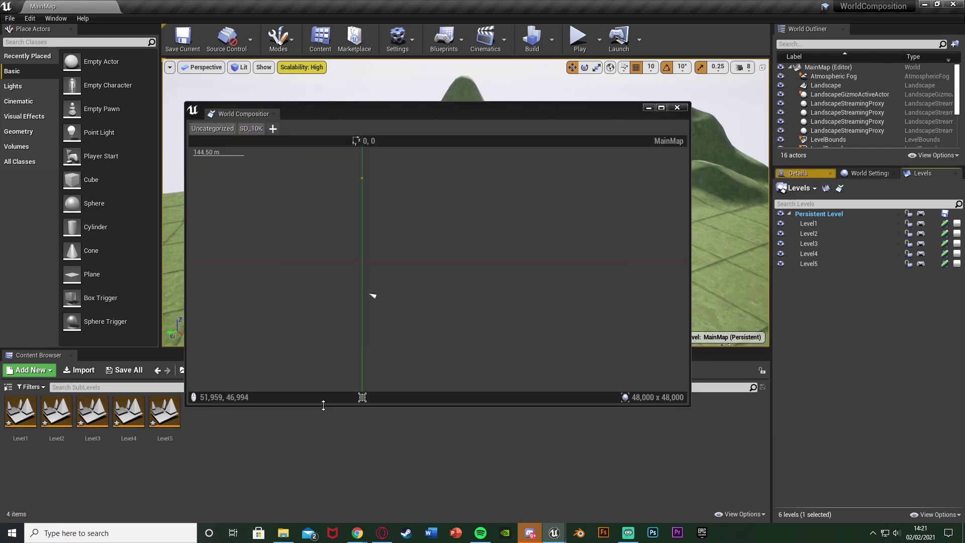
Step: Minimize World Composition and, in Landscape mode, sculpt a mountain range across the border of Level2 and Level5, extending into Level4
click(647, 108)
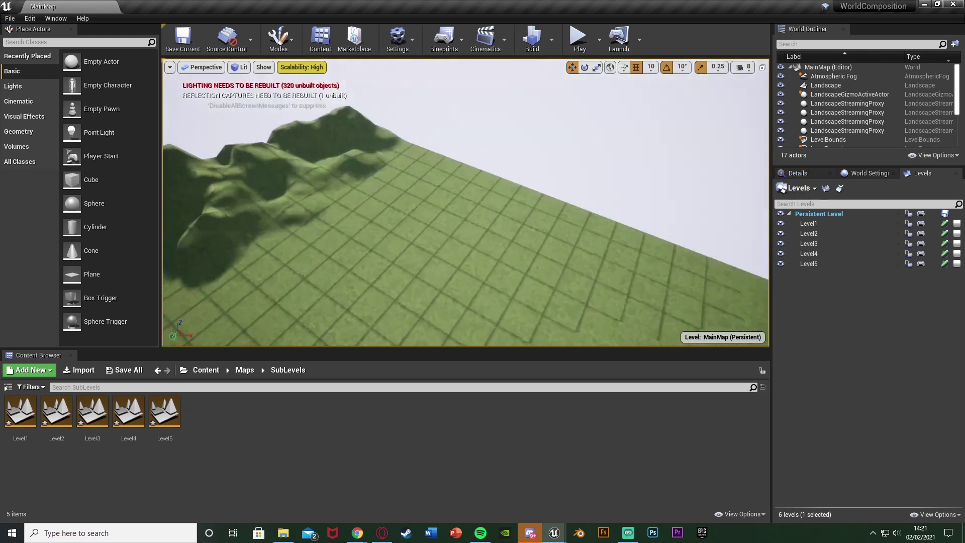
click(291, 40)
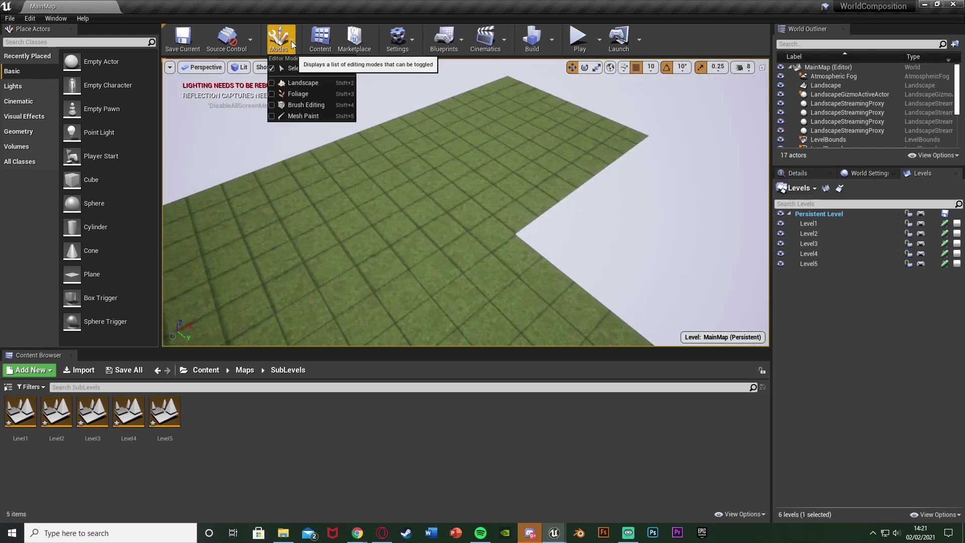
click(300, 83)
mouse_move(422, 183)
mouse_down()
mouse_move(505, 216)
mouse_move(379, 177)
mouse_move(336, 189)
mouse_move(347, 239)
mouse_move(488, 235)
mouse_move(291, 199)
mouse_move(355, 194)
mouse_move(387, 168)
mouse_move(366, 208)
mouse_move(375, 240)
mouse_move(325, 257)
mouse_up()
mouse_move(549, 167)
mouse_down()
mouse_move(487, 190)
mouse_move(498, 187)
mouse_up()
right_drag(497, 187, 322, 198)
key(s)
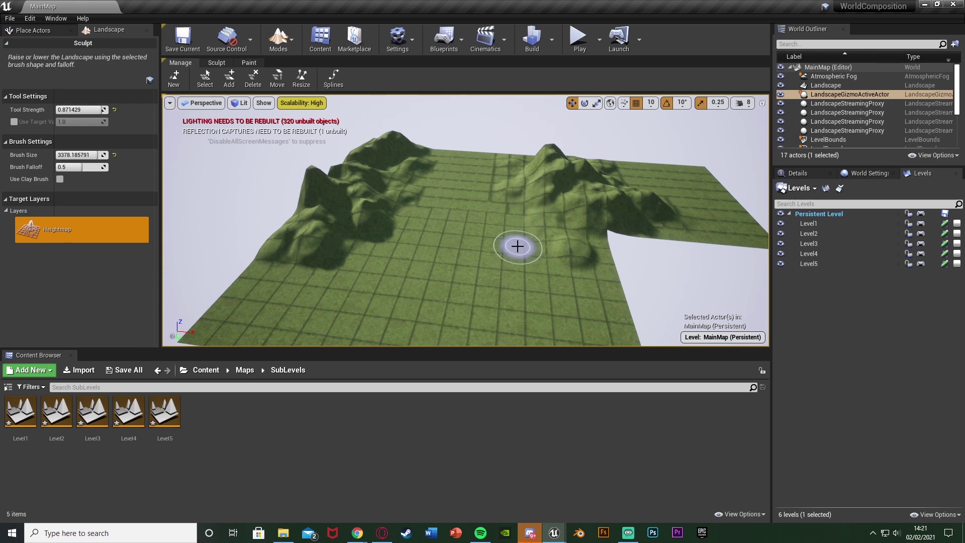
key(w)
right_drag(517, 246, 506, 195)
Step: Reopen World Composition, compare both layers' tiles, assign the Uncategorized Level5 tile to SD_10K, and show that layer's tiles
mouse_move(552, 534)
click(607, 502)
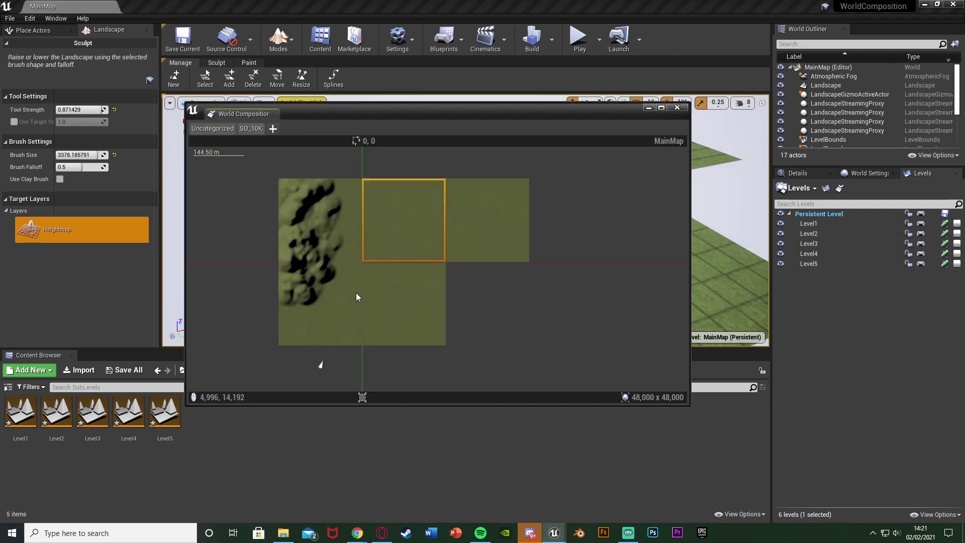
click(251, 129)
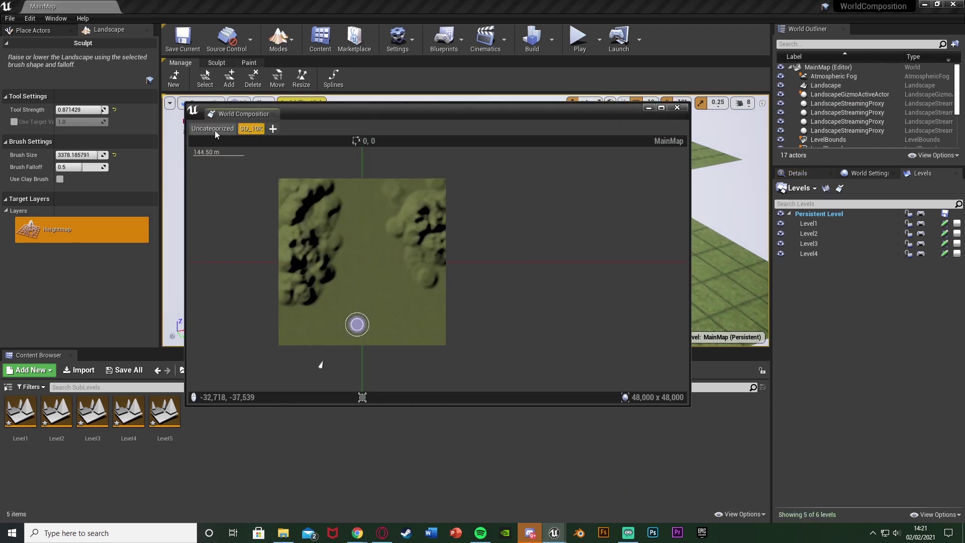
click(215, 130)
click(250, 129)
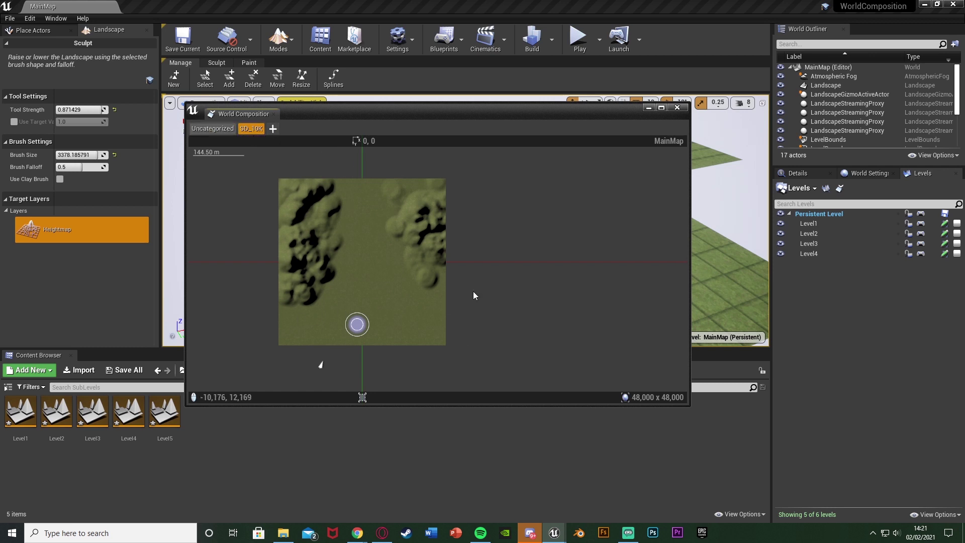
click(213, 129)
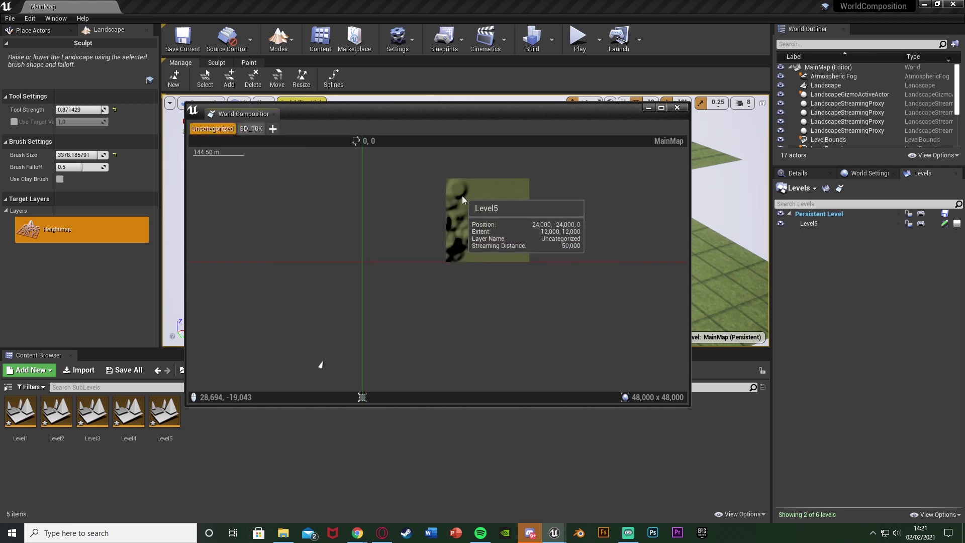
right_click(462, 195)
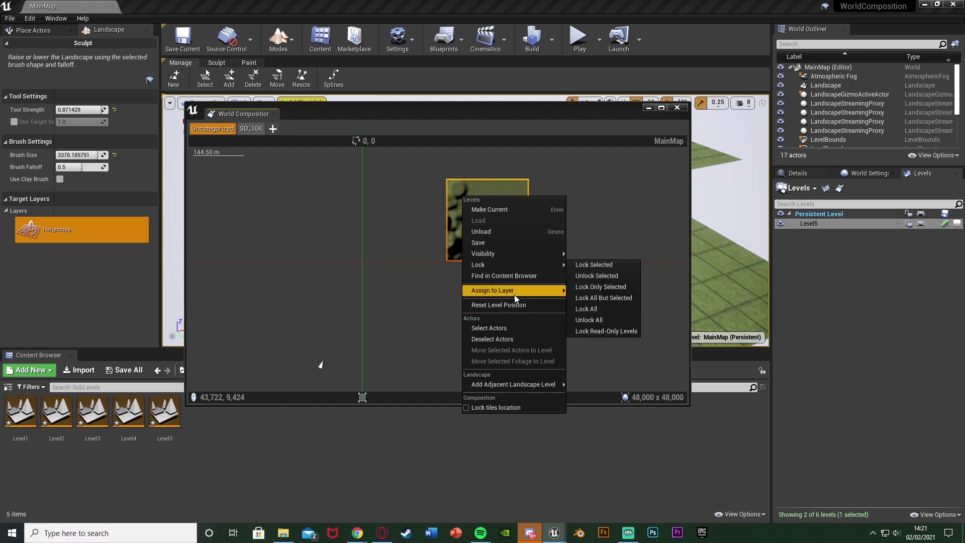
mouse_move(514, 295)
click(599, 300)
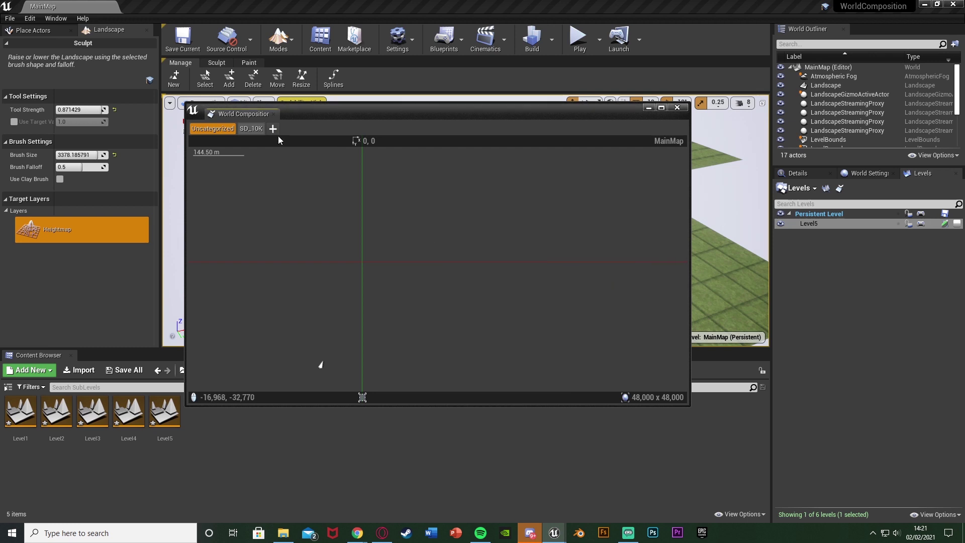
click(245, 129)
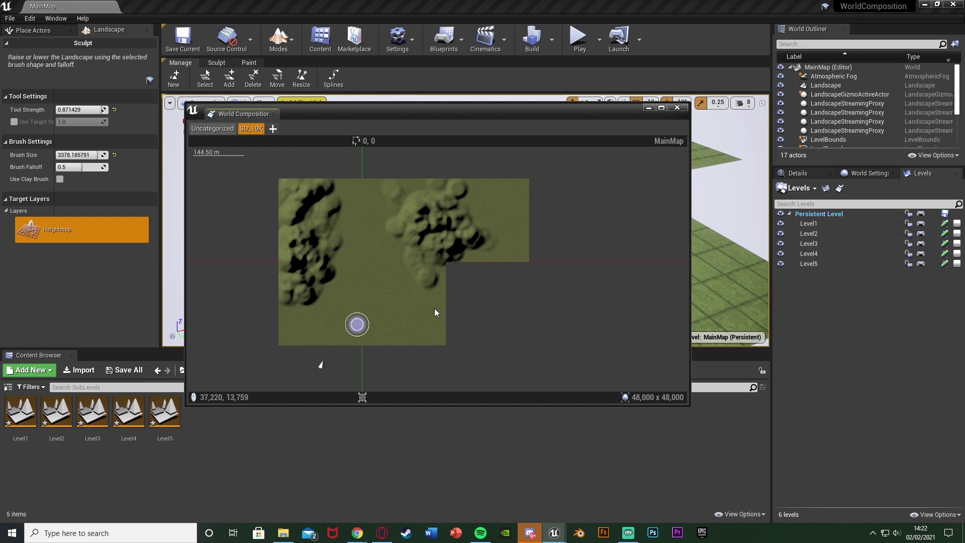
right_drag(369, 303, 408, 303)
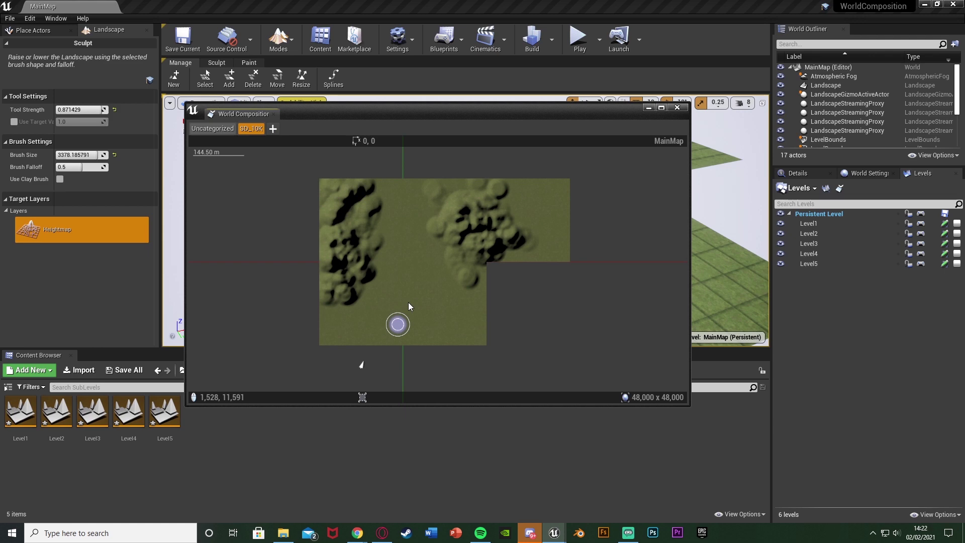
Step: Minimize World Composition, play the map, and run the character to test streaming with Level5 included
click(647, 108)
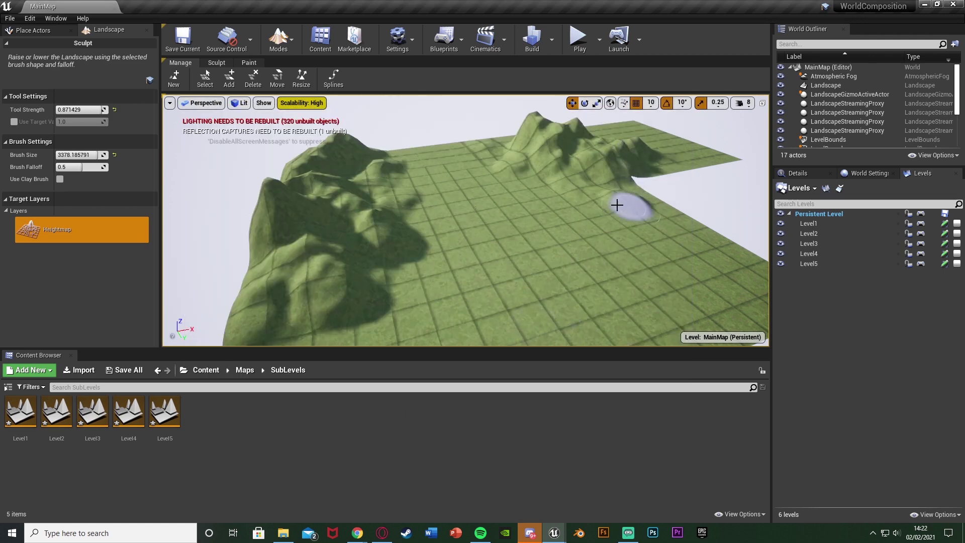
mouse_move(616, 204)
right_down()
mouse_move(452, 205)
mouse_move(548, 206)
mouse_move(678, 251)
mouse_move(714, 216)
mouse_move(638, 201)
mouse_move(754, 201)
mouse_move(615, 206)
mouse_move(558, 186)
mouse_move(595, 248)
right_up()
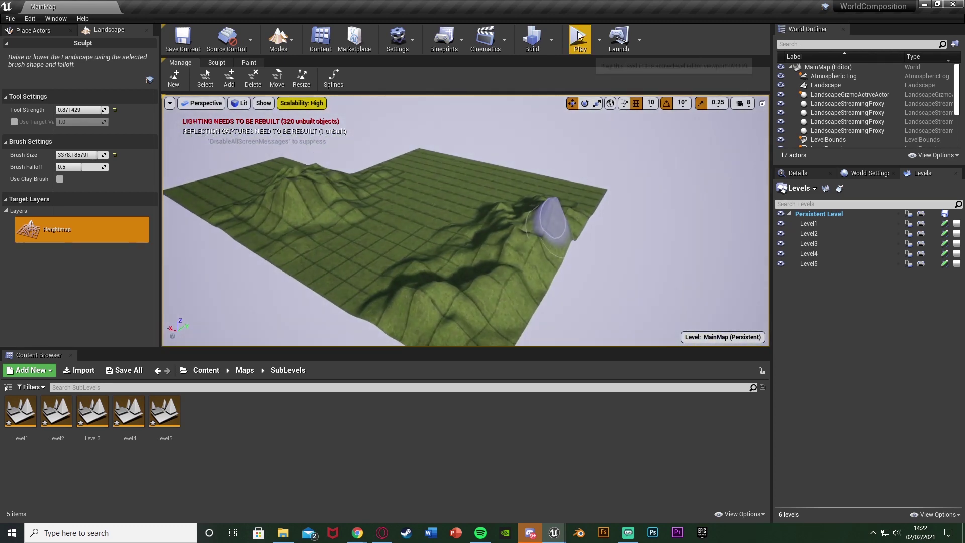
key(alt+p)
key(s)
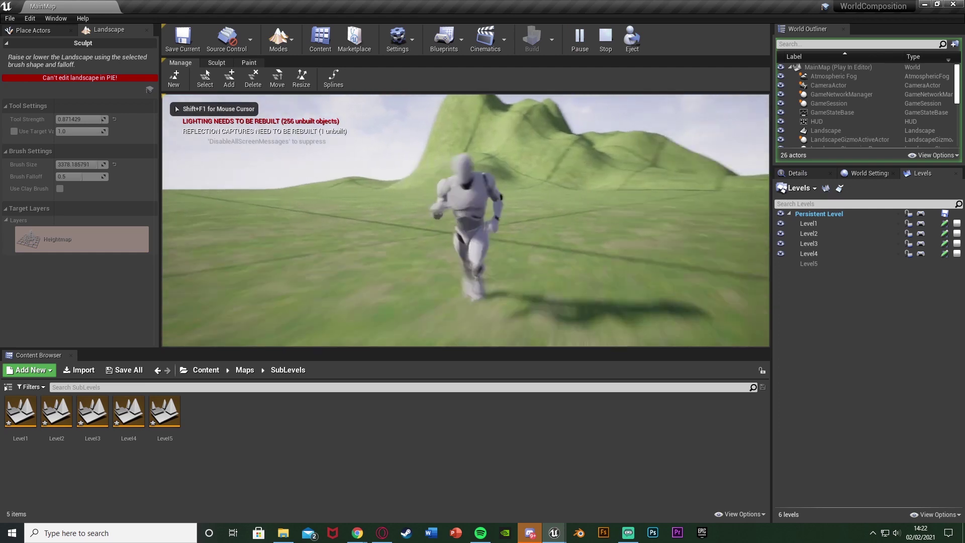